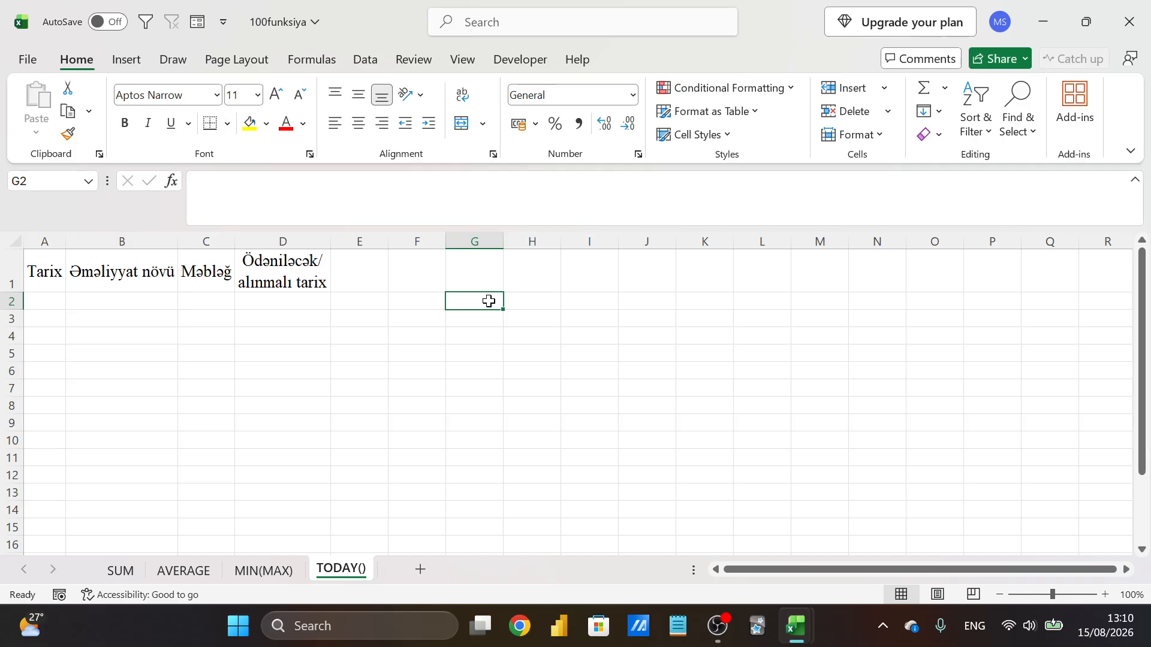
Enter the formula =TODAY() in cell A2 under Tarix and compare its date with the system clock
click(40, 302)
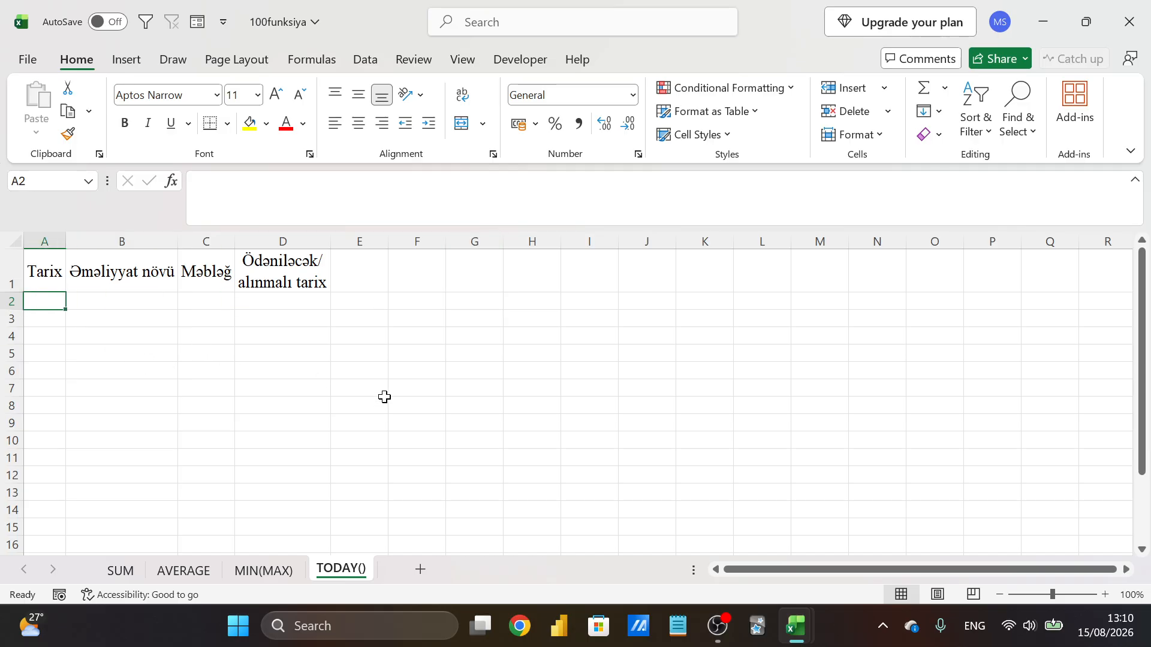
text(=)
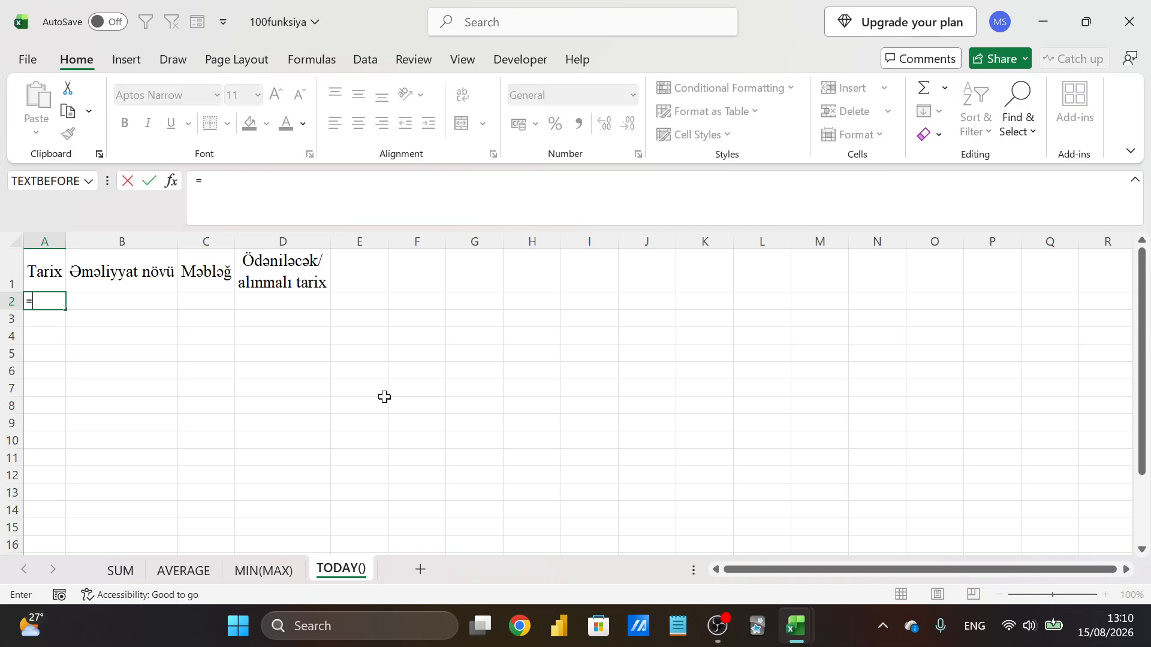
text(to)
key(Down)
key(Down)
key(Up)
key(Tab)
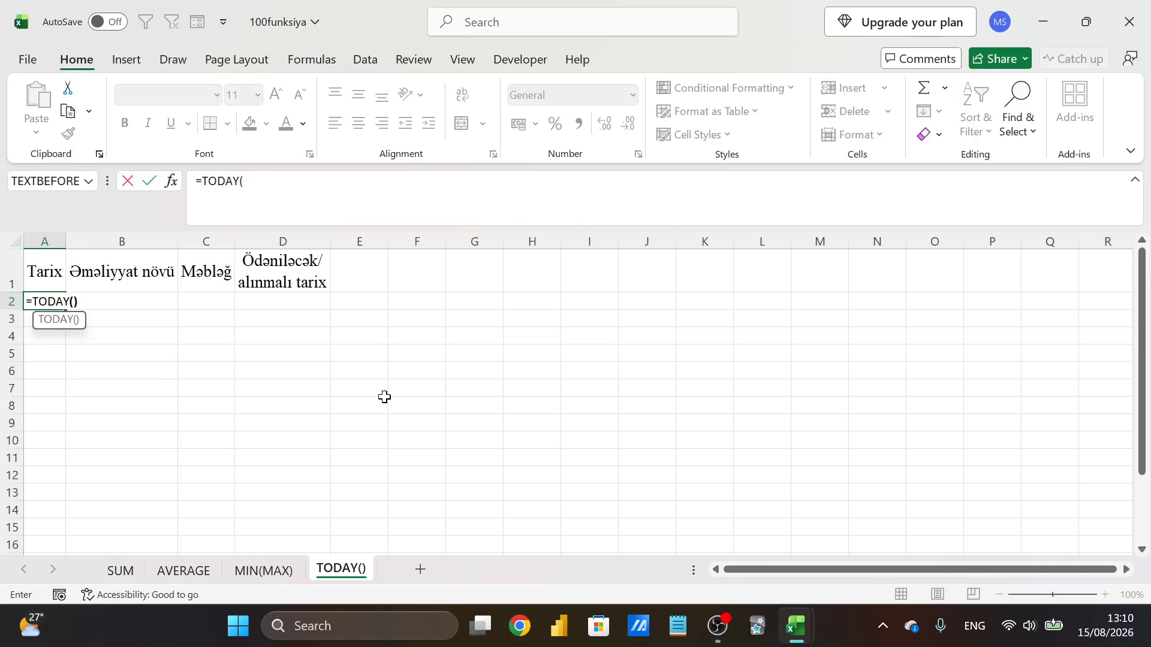
key(Return)
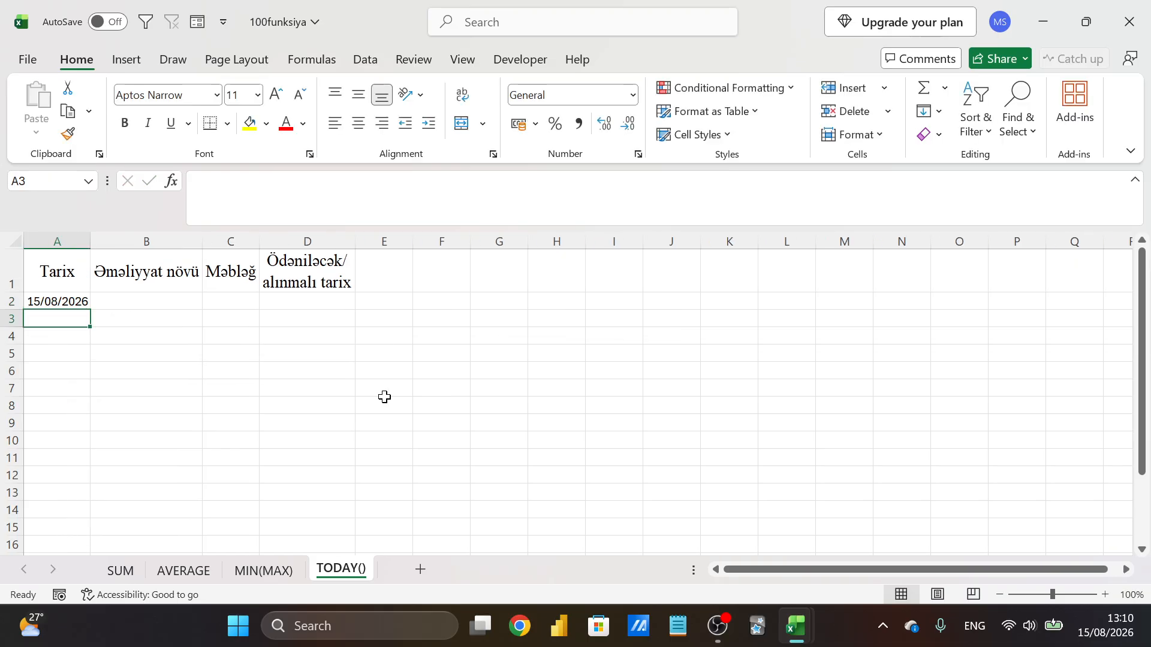
click(71, 301)
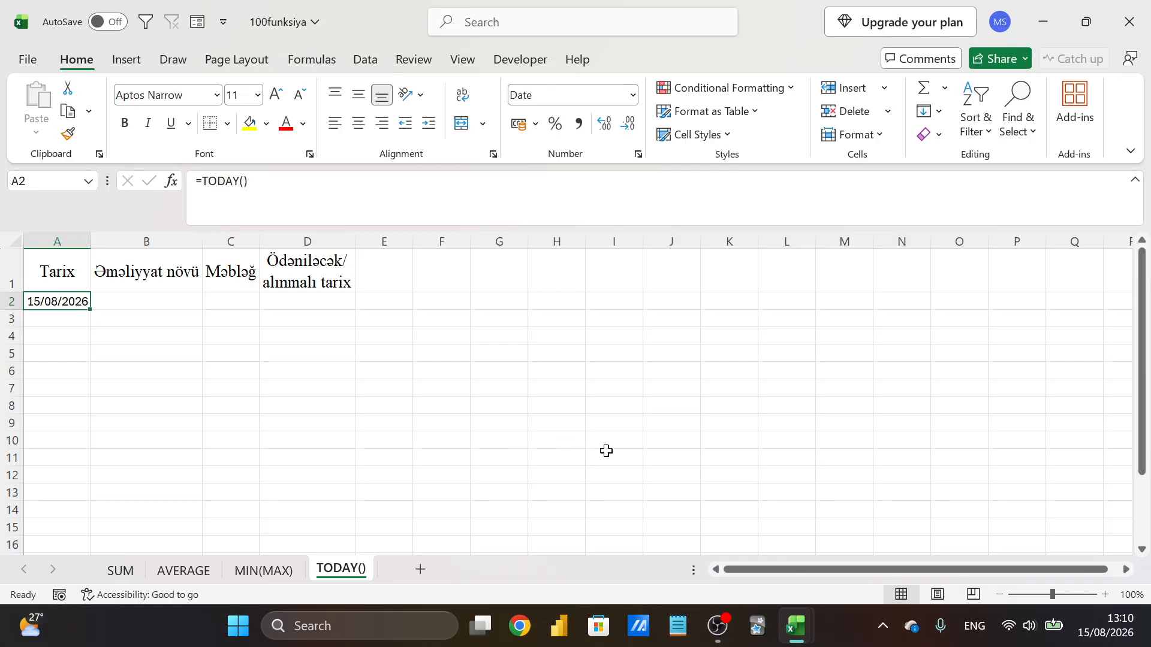
click(1090, 617)
click(51, 302)
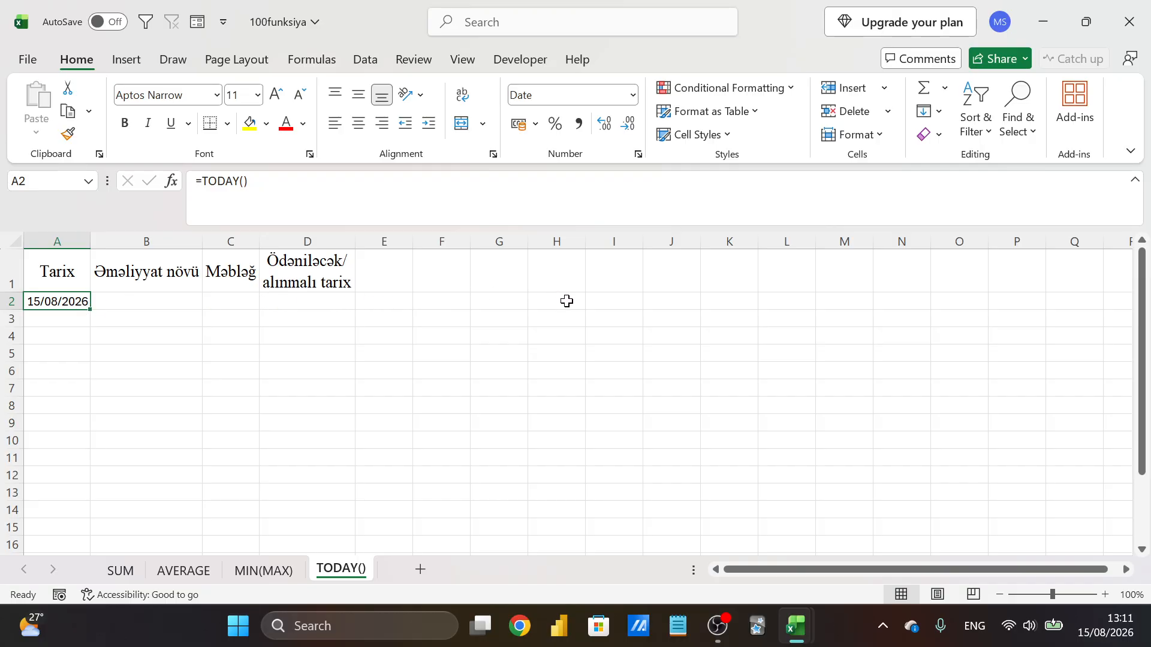
Enter Satış as the transaction type in cell B2 and 100 as the amount in cell C2
click(169, 302)
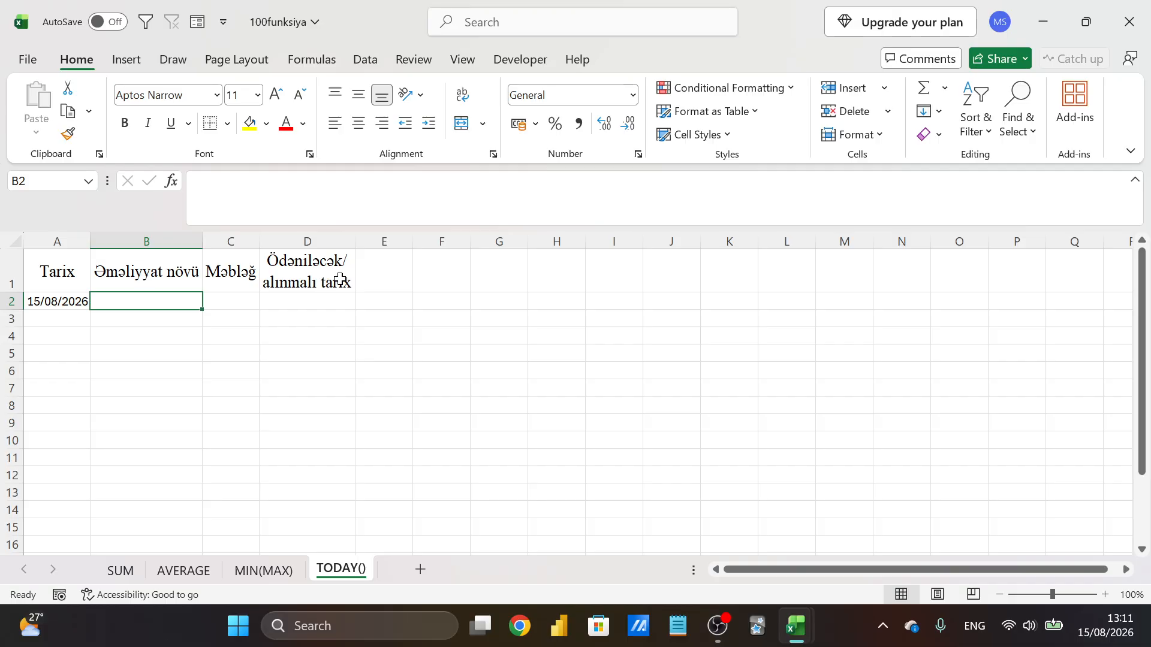
text(Sa)
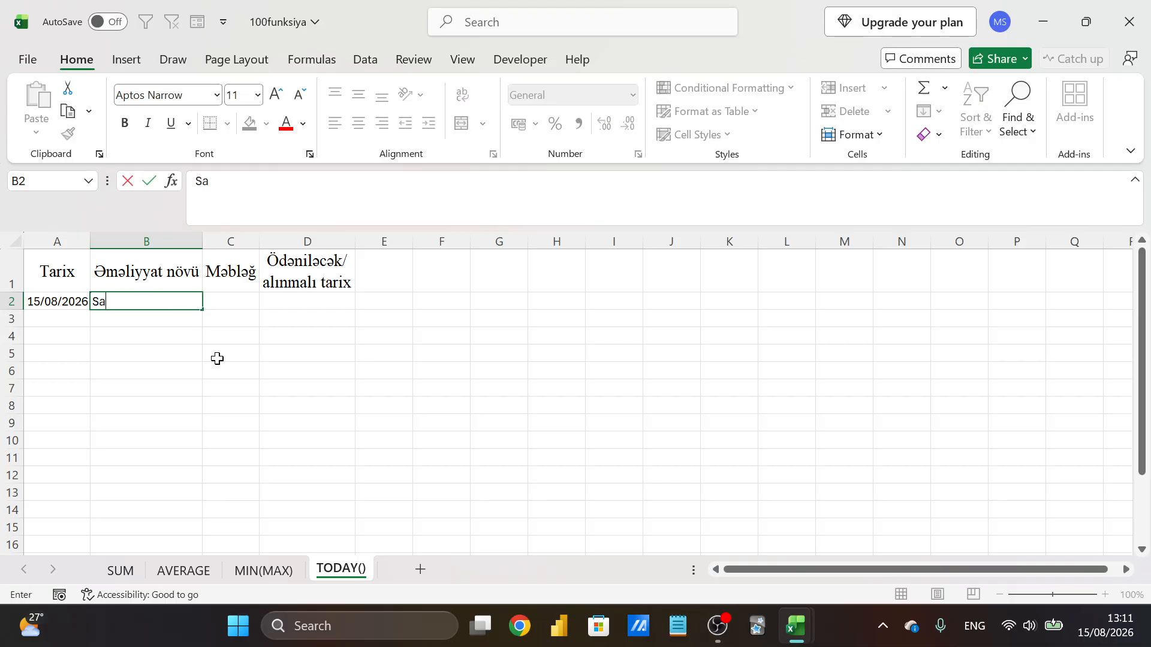
key(alt+shift)
key(Tab)
text(100)
key(Tab)
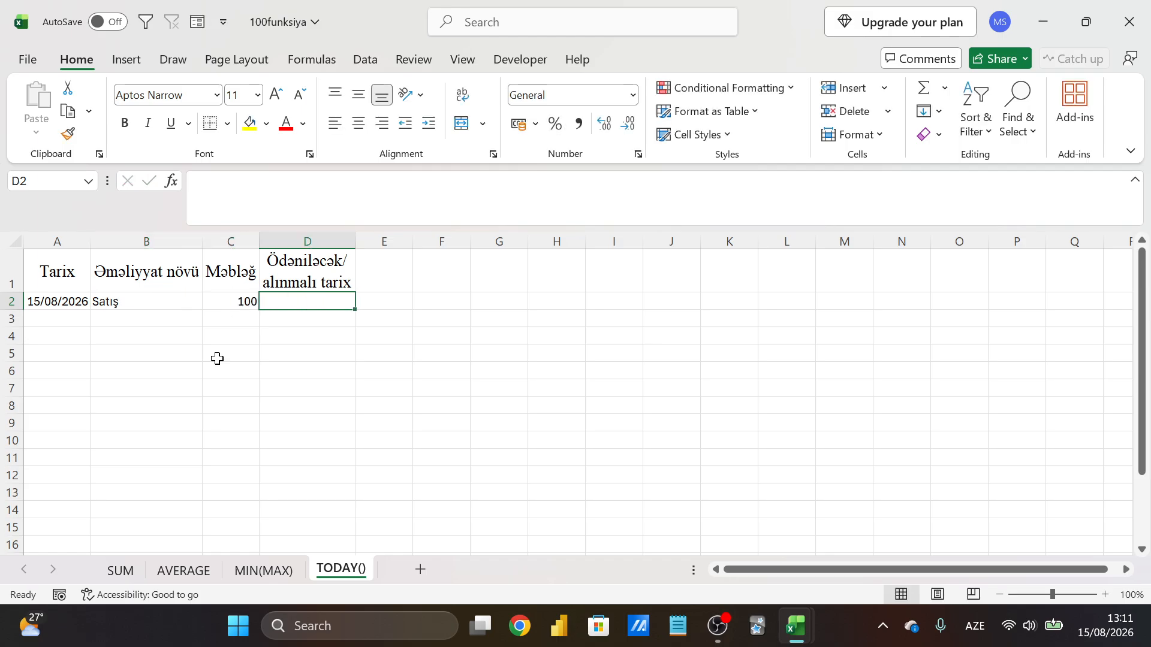
Apply the accounting number format with the pound symbol to the amount in cell C2
key(Left)
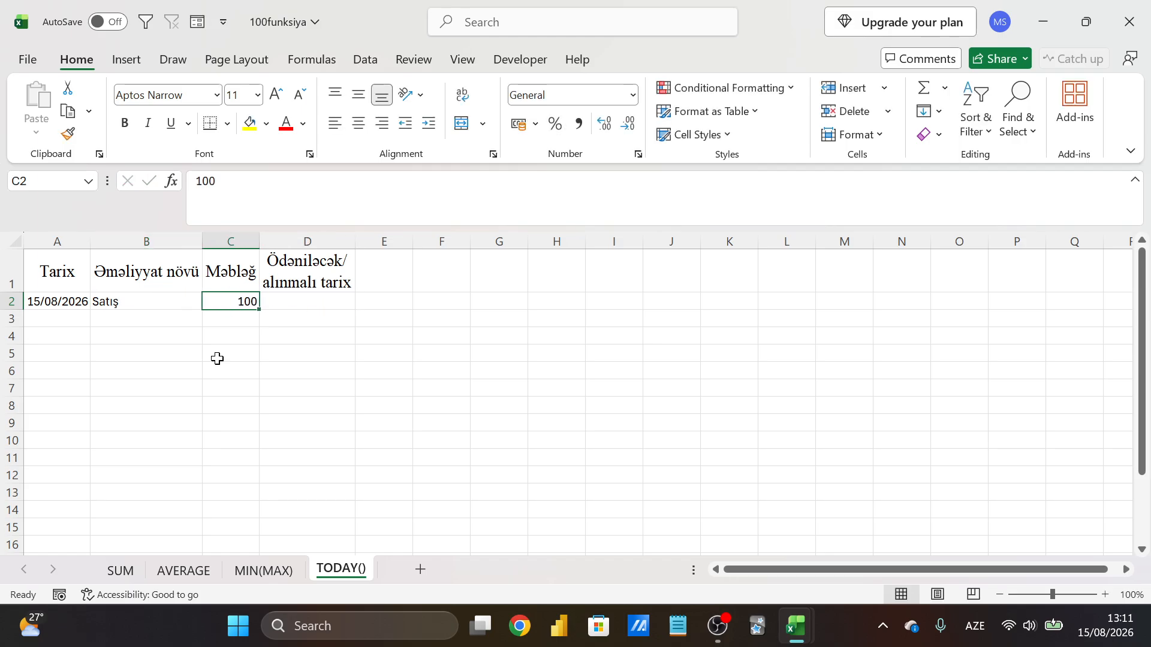
click(520, 125)
click(344, 304)
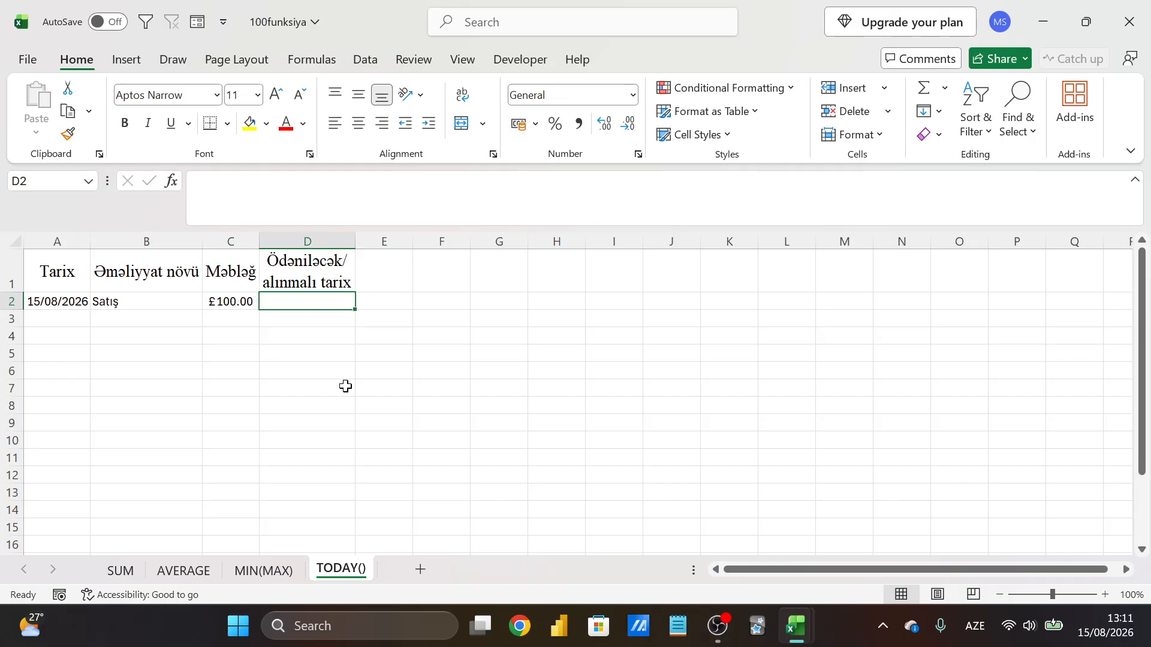
Change the transaction type in cell B2 to Satış_nisyə
click(159, 304)
click(311, 184)
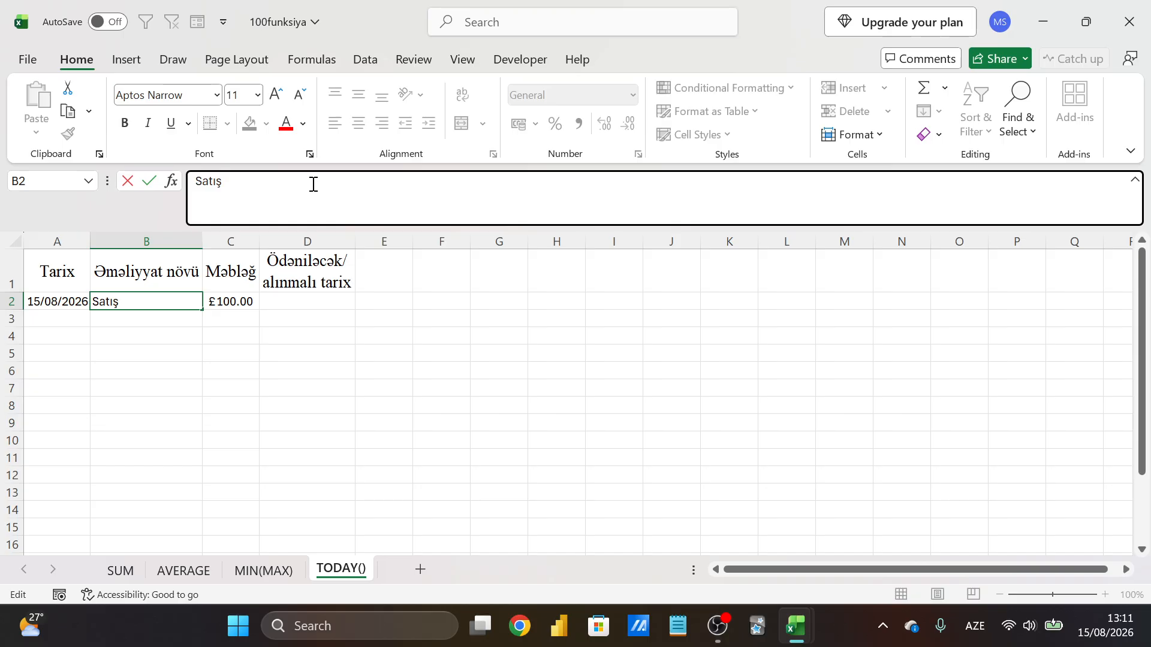
key(Tab)
key(Tab)
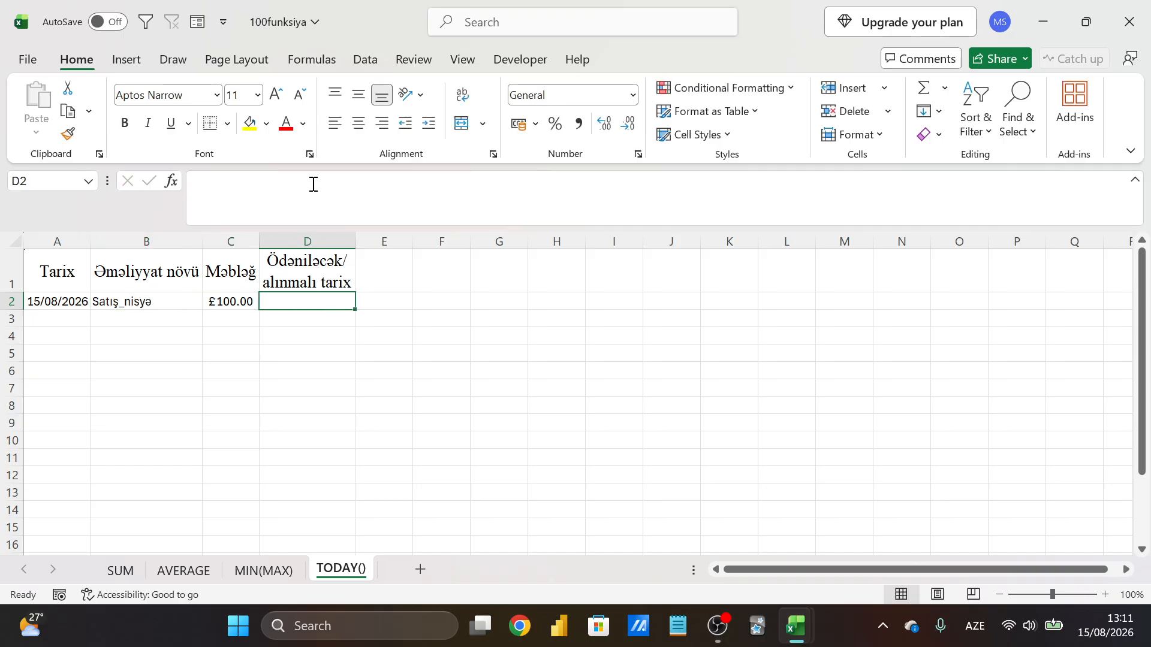
Enter the formula =A2+30 in cell D2 to calculate the due date 30 days after the transaction date
text(=)
key(Left)
key(Left)
key(Left)
text(+)
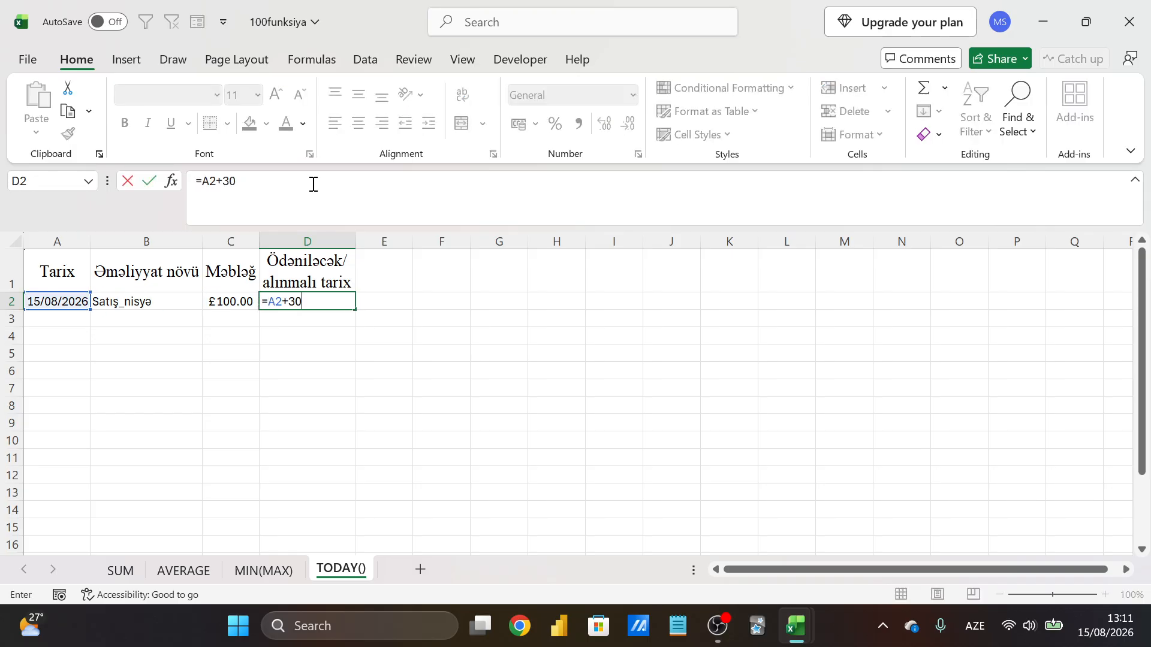
key(Return)
Examine the contents and formulas of cells A2 through D2, comparing the transaction date with the due date
key(Up)
key(Right)
key(Right)
key(Left)
key(Left)
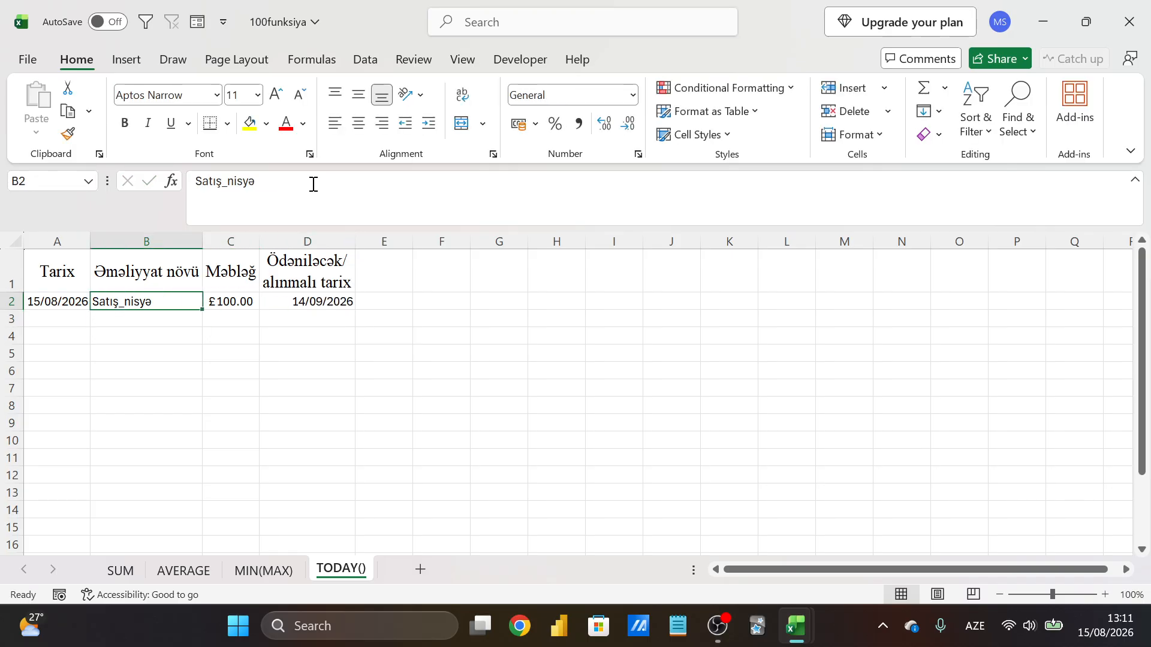
key(Left)
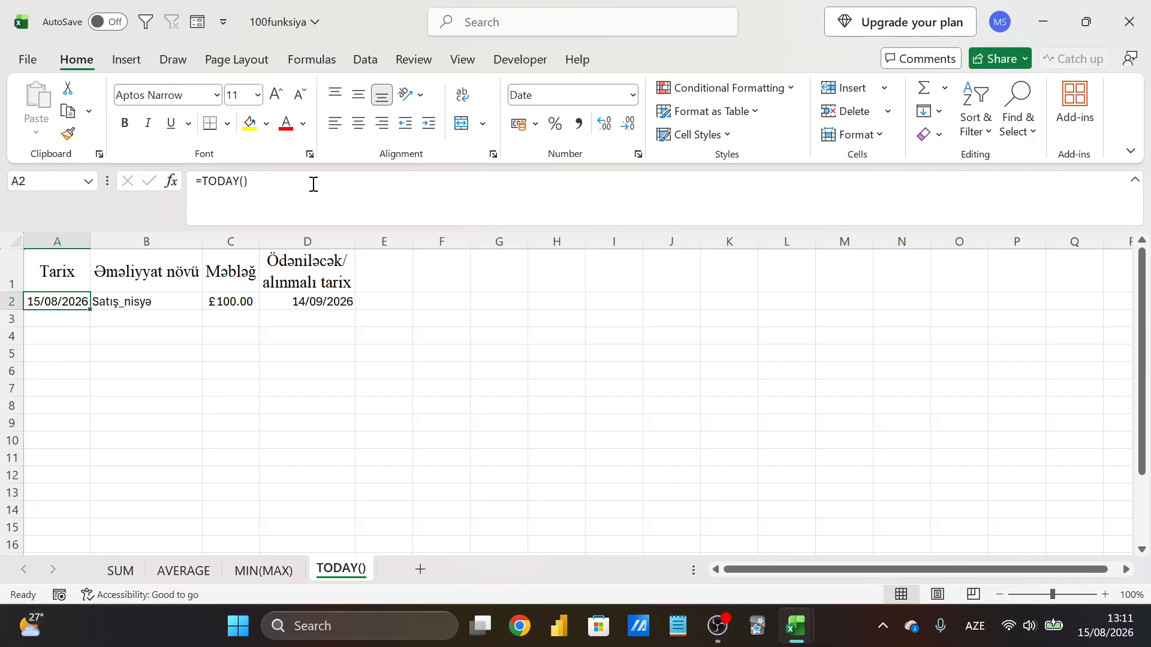
key(Right)
key(Right)
key(Left)
key(Left)
key(Right)
key(Right)
key(Right)
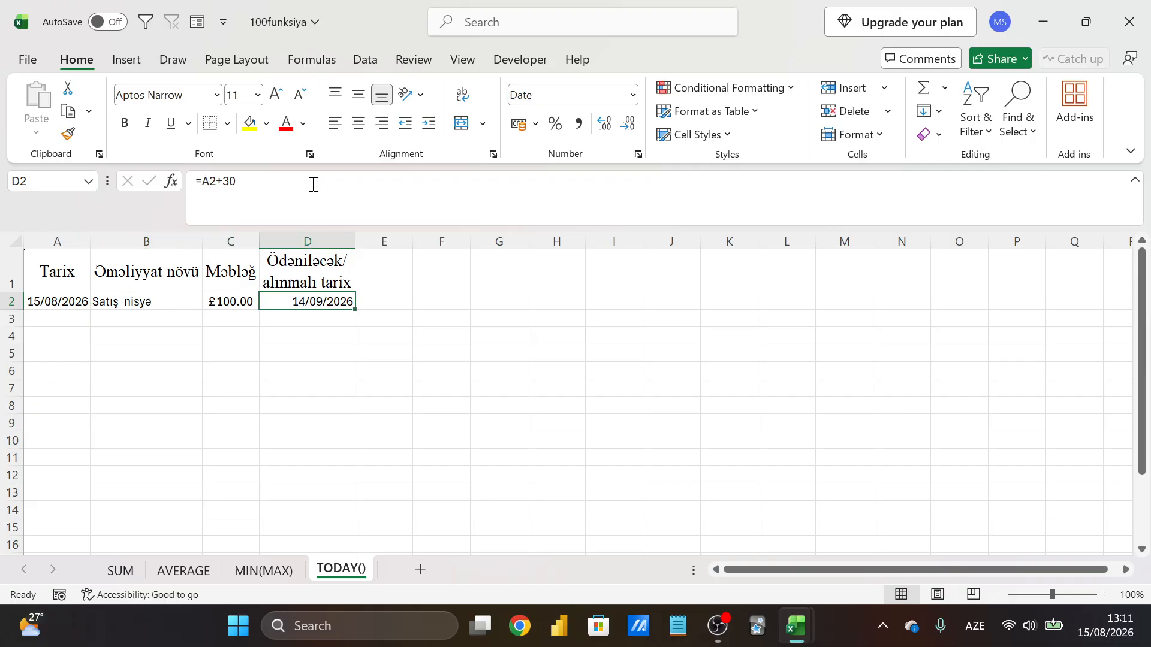
key(Left)
key(Left)
key(Left)
key(Right)
key(Right)
key(Right)
key(Left)
key(Left)
key(Left)
key(Down)
key(Right)
key(Right)
key(Right)
key(Down)
key(Right)
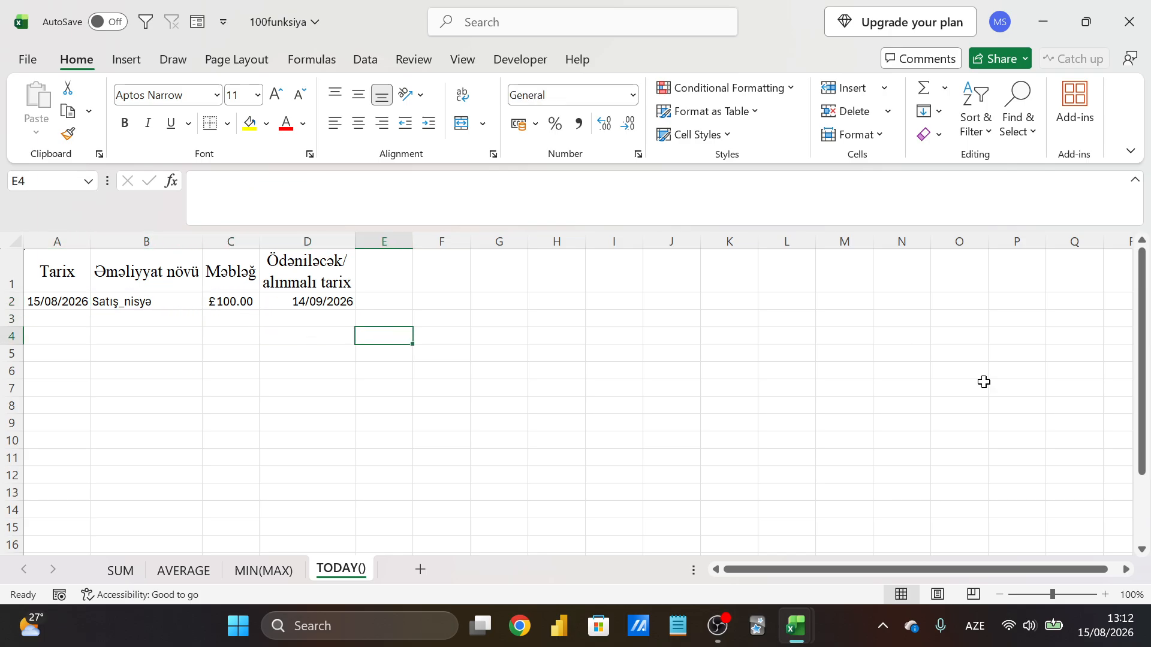
Switch the keyboard layout to English (United States), cycling through the other installed input languages
click(975, 626)
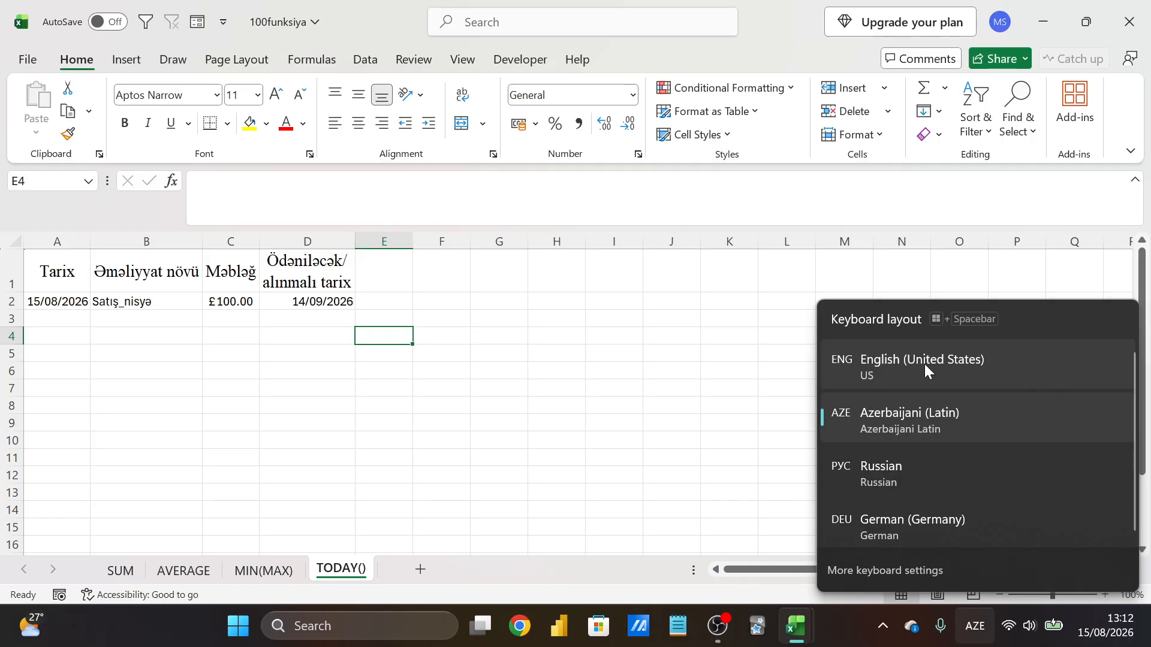
click(920, 359)
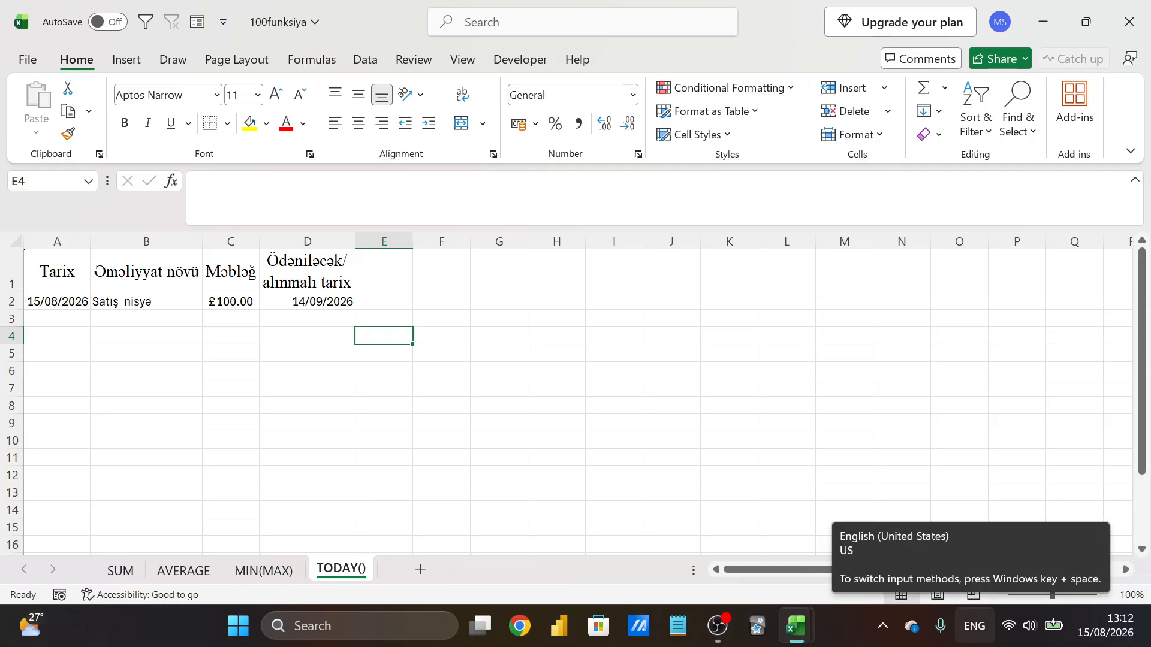
key(alt+shift)
key(alt+shift)
key(alt+shift)
key(alt+shift)
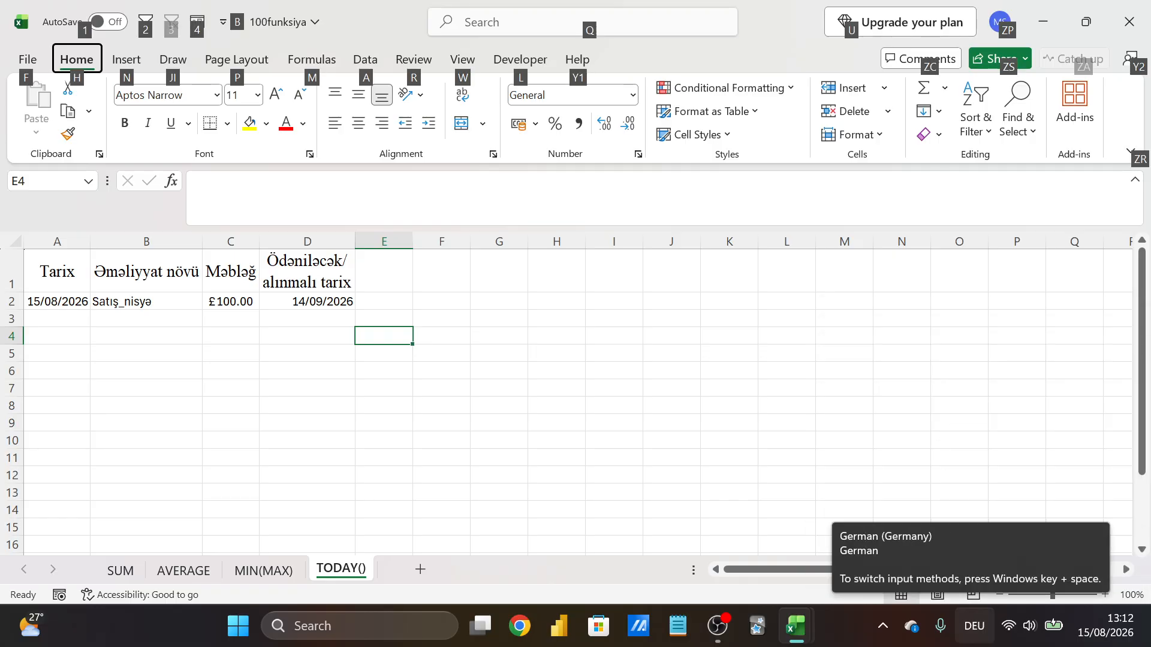
Enter a semicolon in cell H5 and the letter L in cell G5, and clear both cells
click(558, 356)
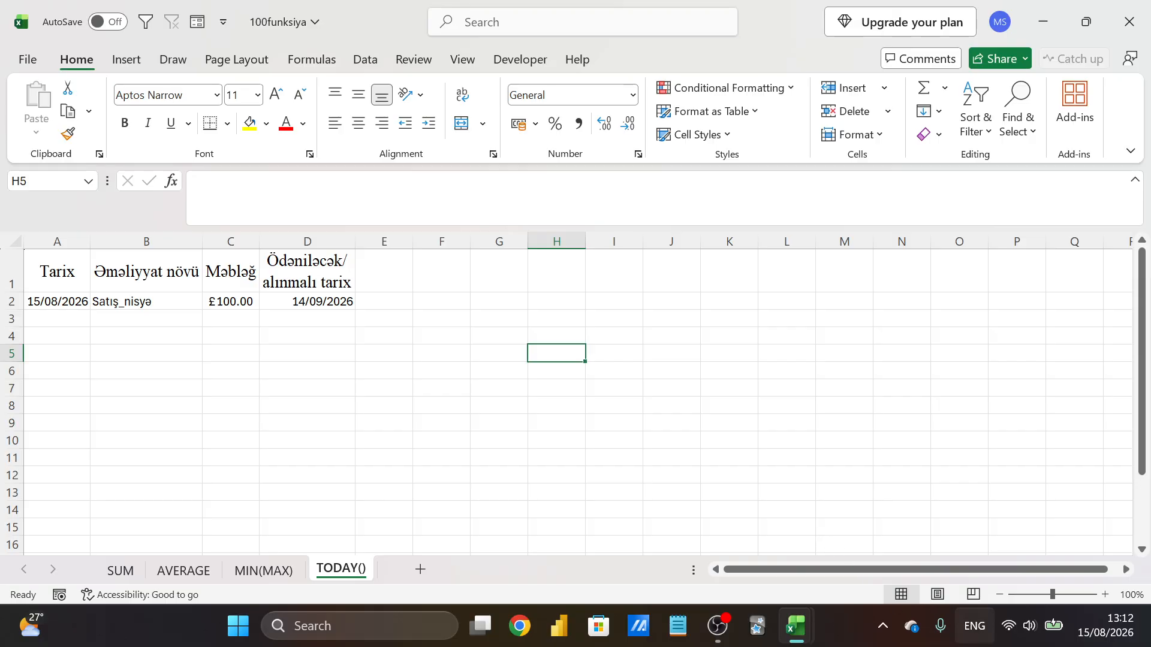
text(;)
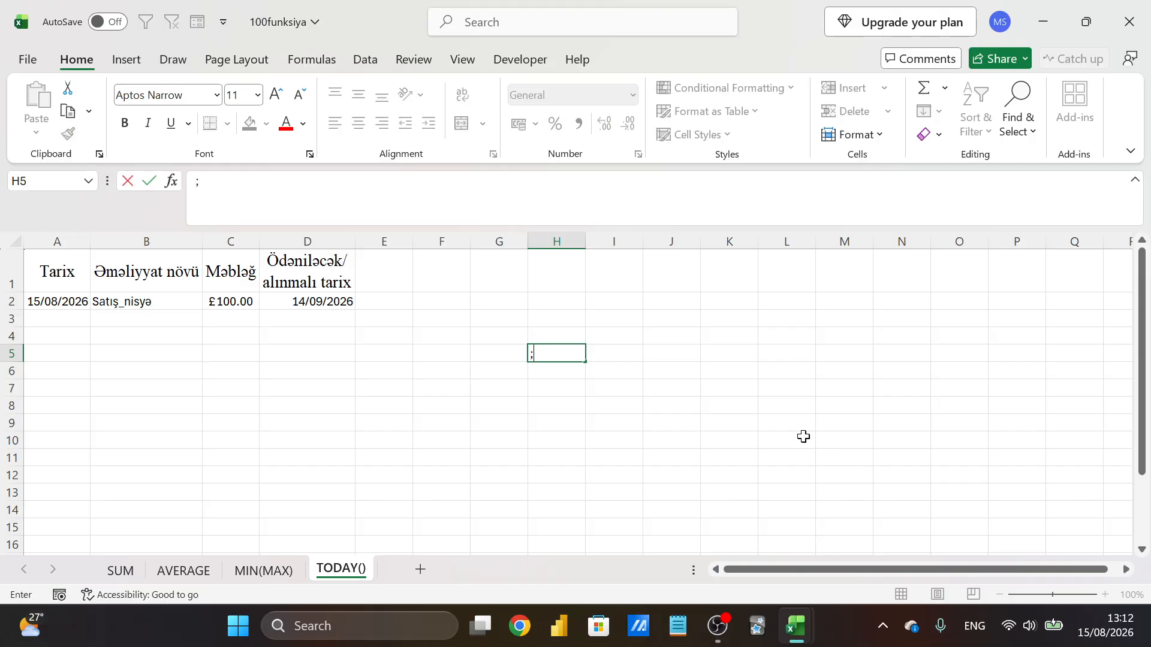
key(Return)
key(Up)
key(Left)
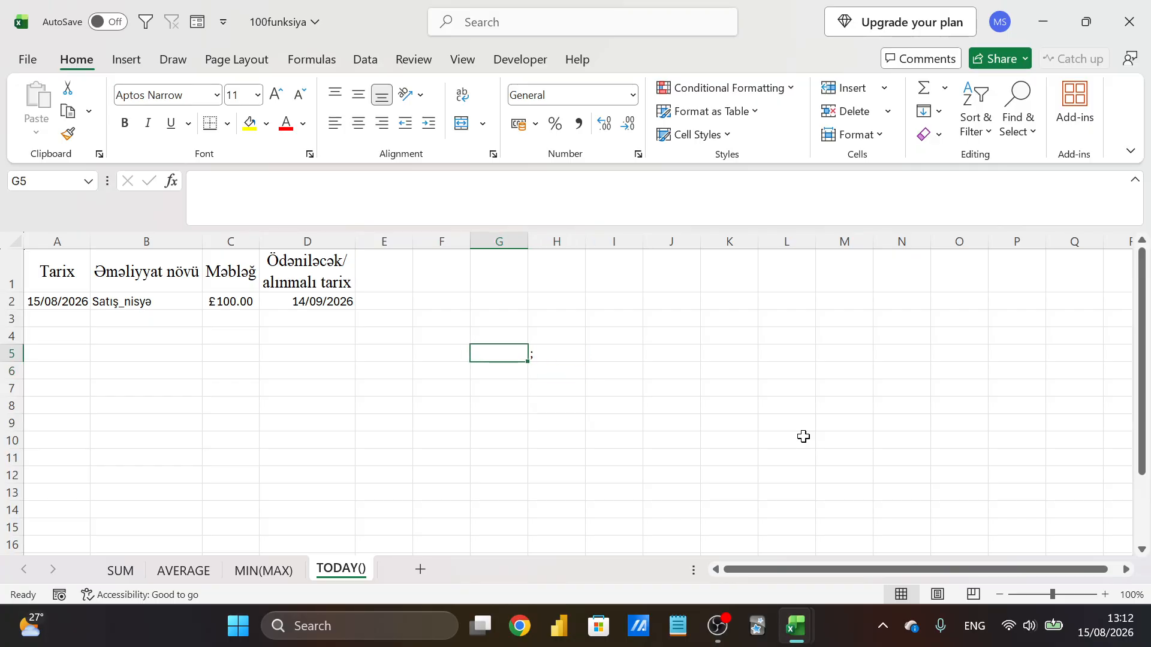
text(L)
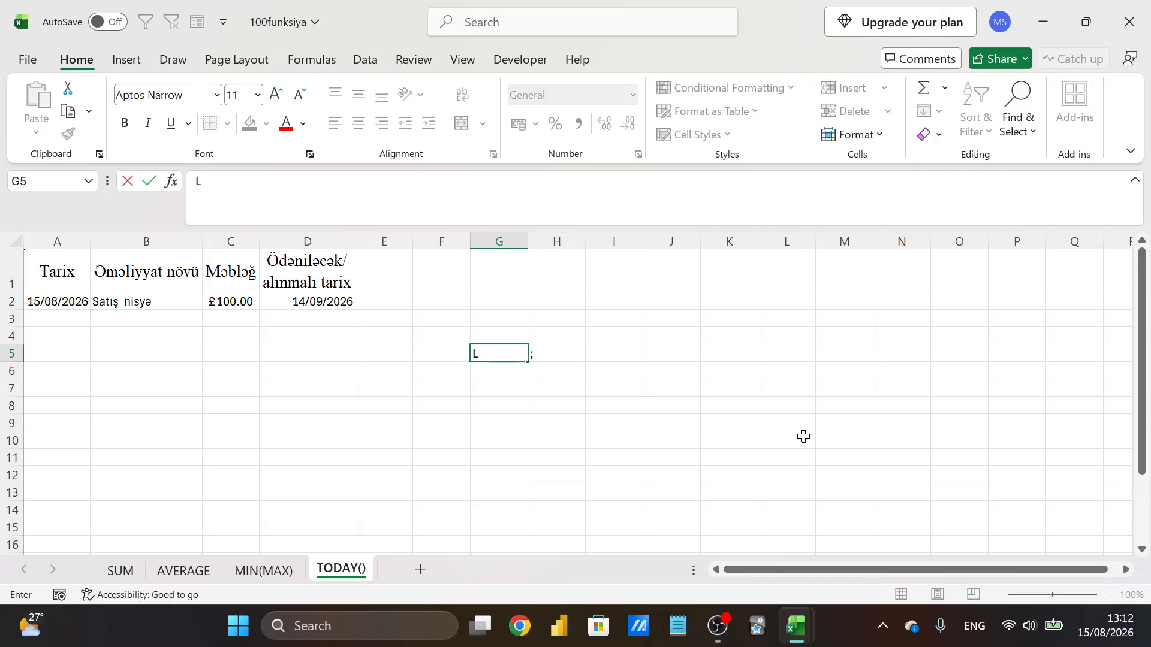
key(Tab)
key(Left)
key(shift+Right)
key(Delete)
Insert the current date as a fixed value, 15/08/2026, in cell A3
key(Up)
key(Up)
key(Home)
key(Up)
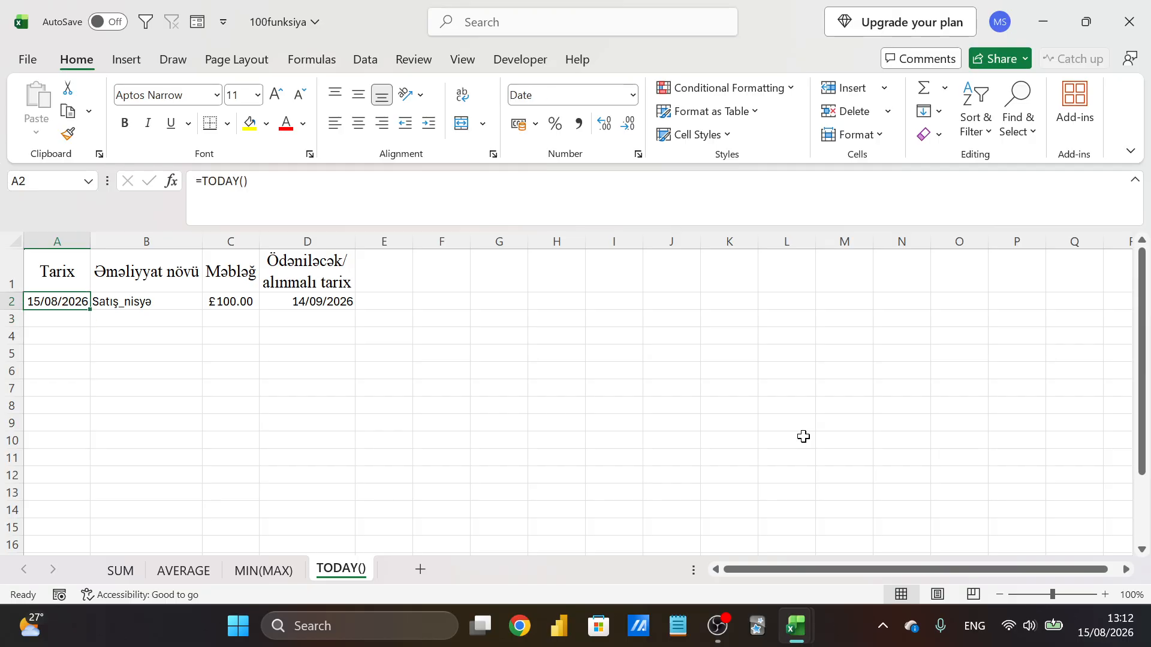
key(Down)
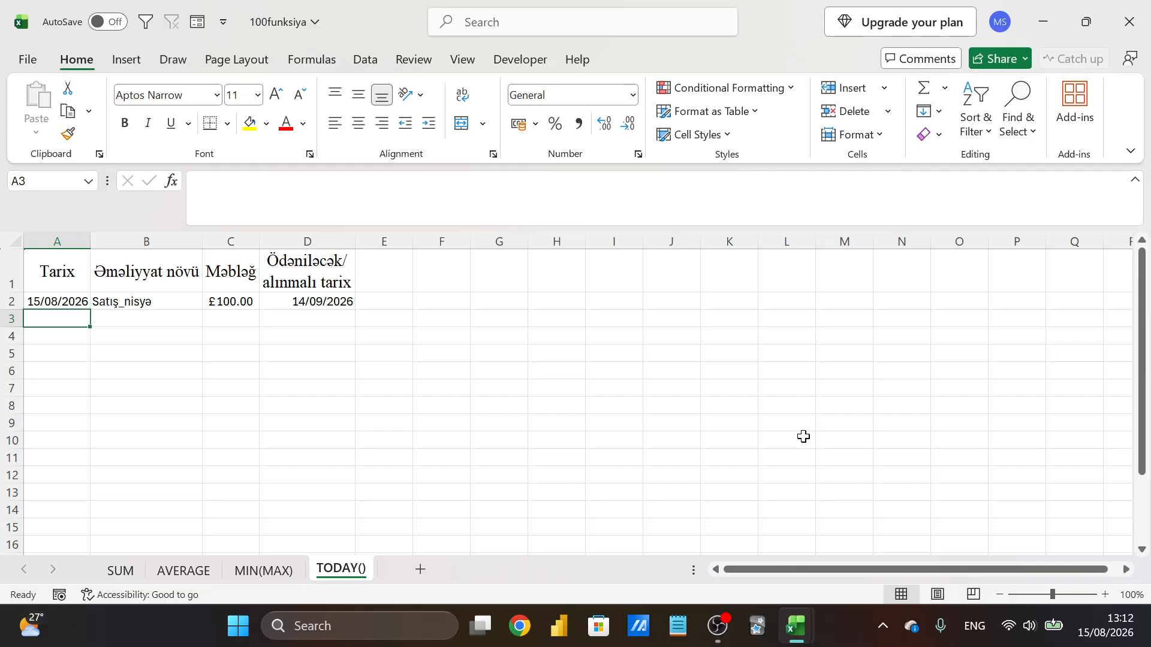
key(ctrl+semicolon)
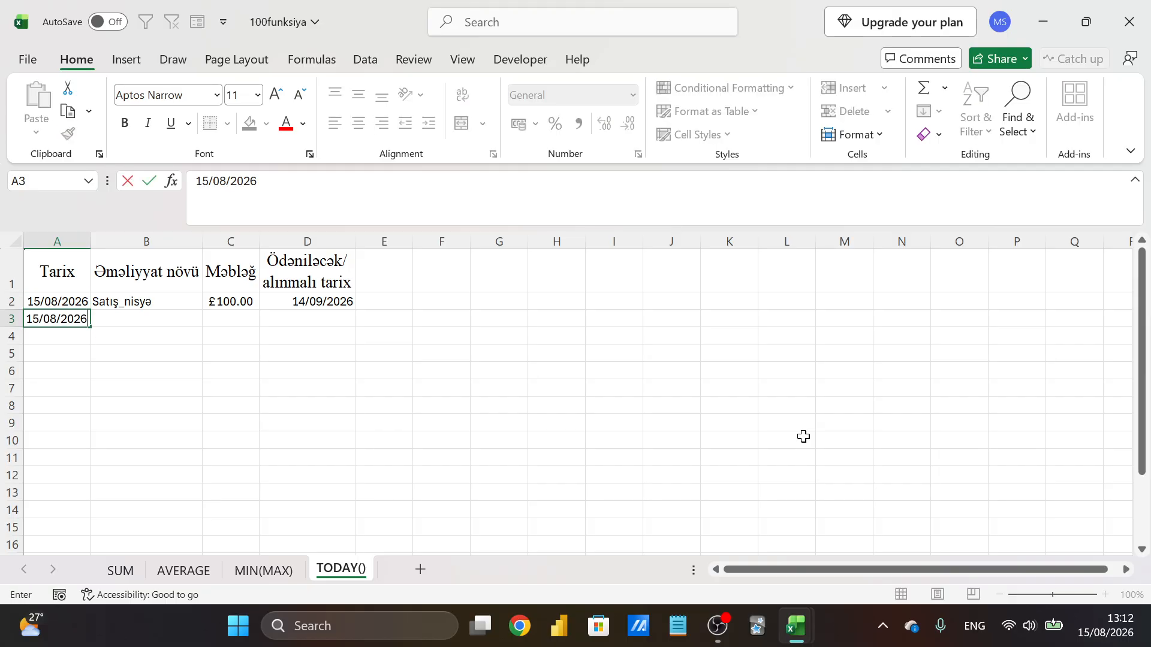
key(Tab)
Fill cells B2:D2 down into row 3 and compare the contents of A2 and A3
key(Up)
key(shift+Right)
key(shift+Right)
key(shift+Down)
key(ctrl+d)
key(Down)
key(Up)
key(Down)
key(Left)
key(Up)
key(Down)
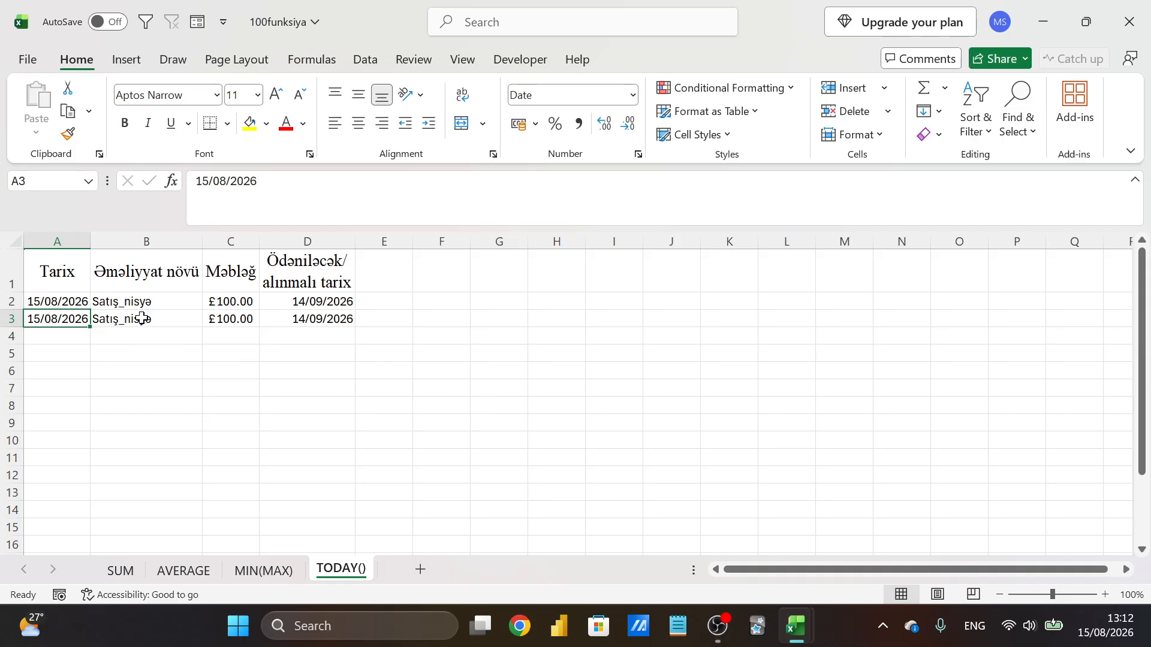
Capture a screenshot of the worksheet region containing the transaction table and check the system date
key(super+shift+s)
drag(1, 214, 543, 446)
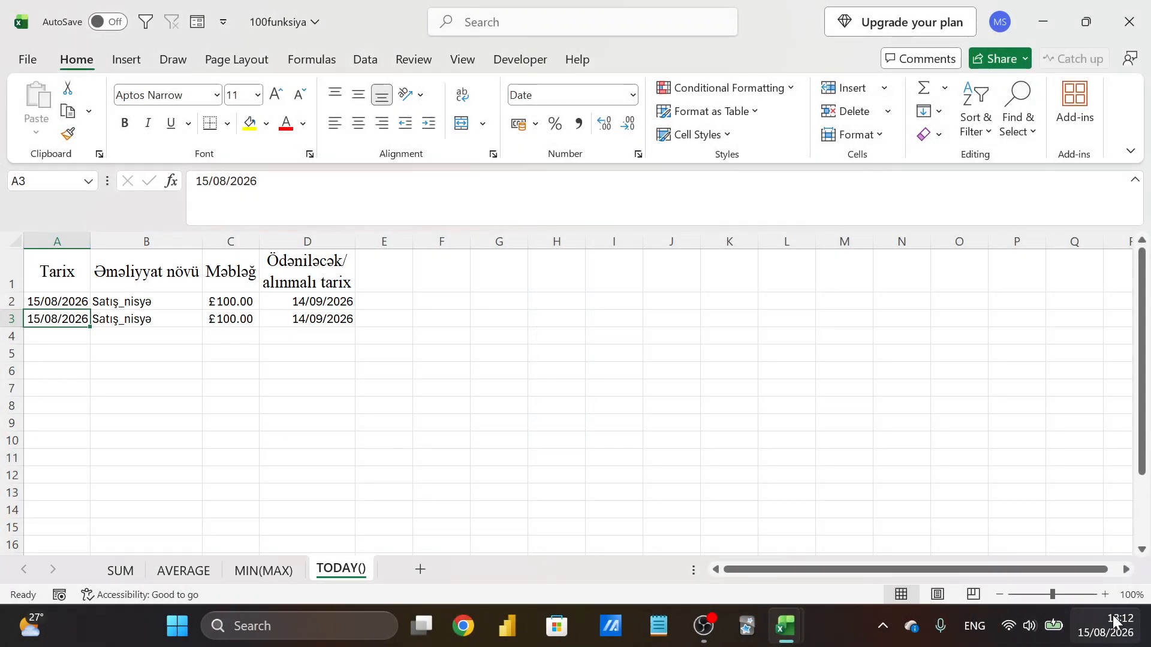
click(1093, 620)
key(super+e)
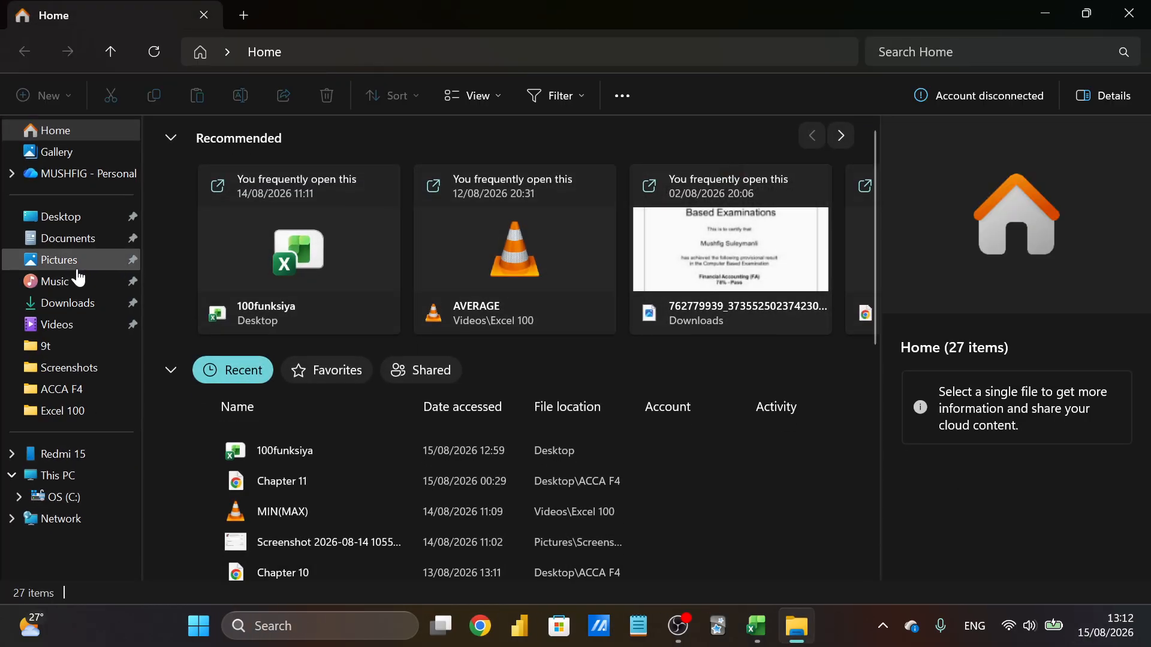
click(66, 261)
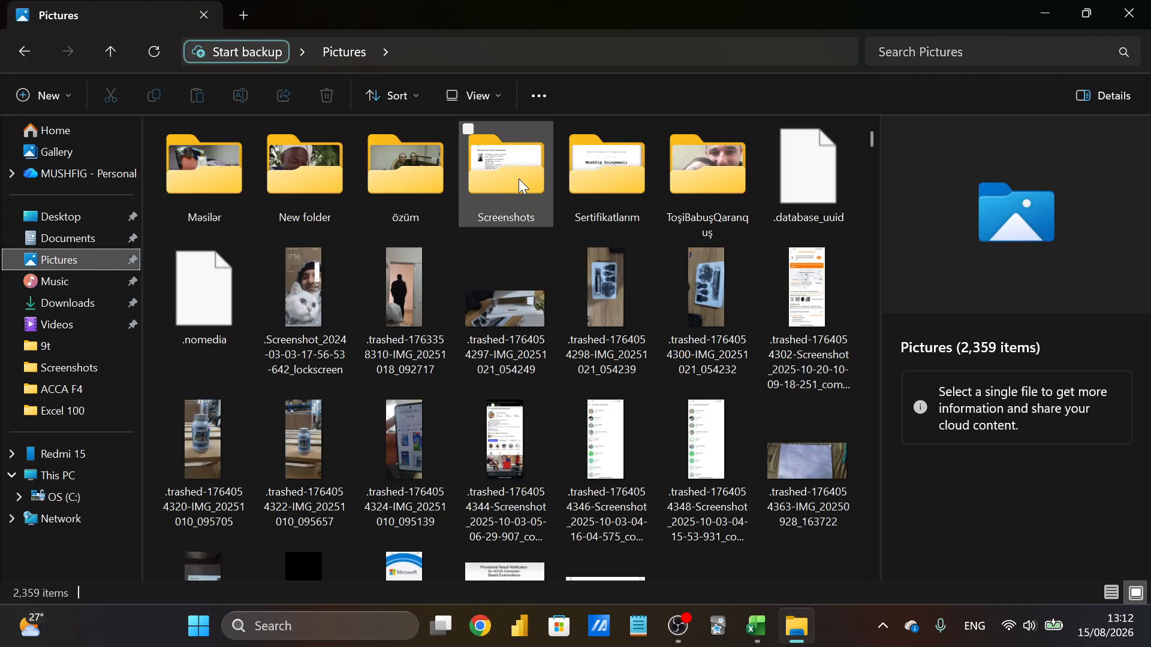
double_click(514, 178)
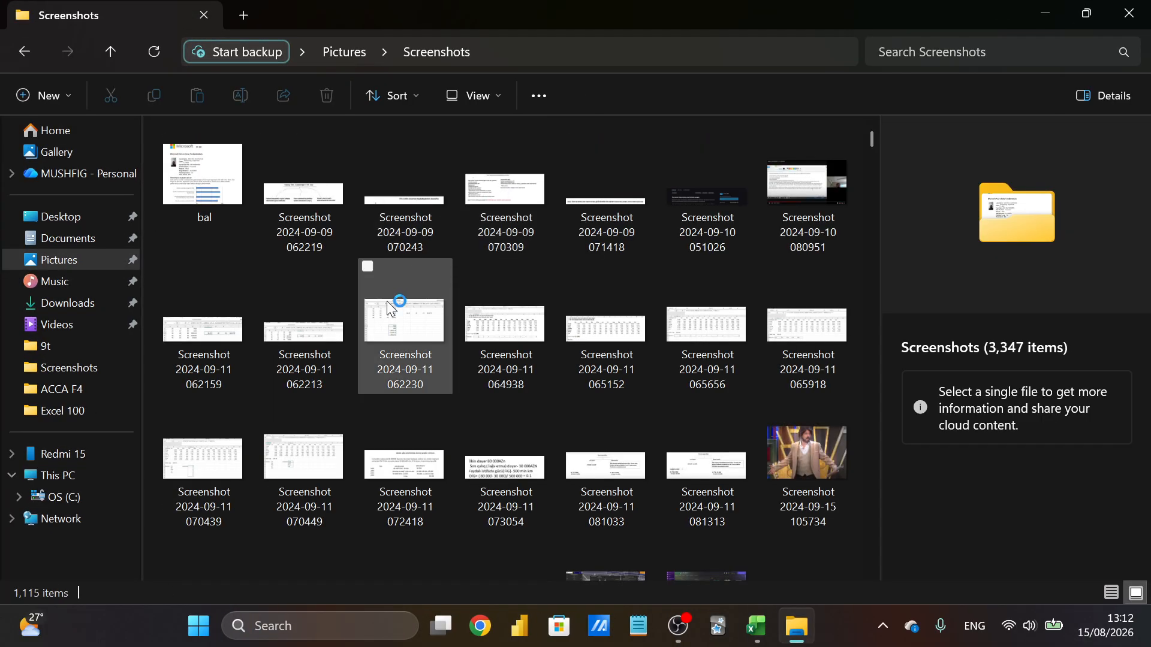
click(155, 54)
click(154, 49)
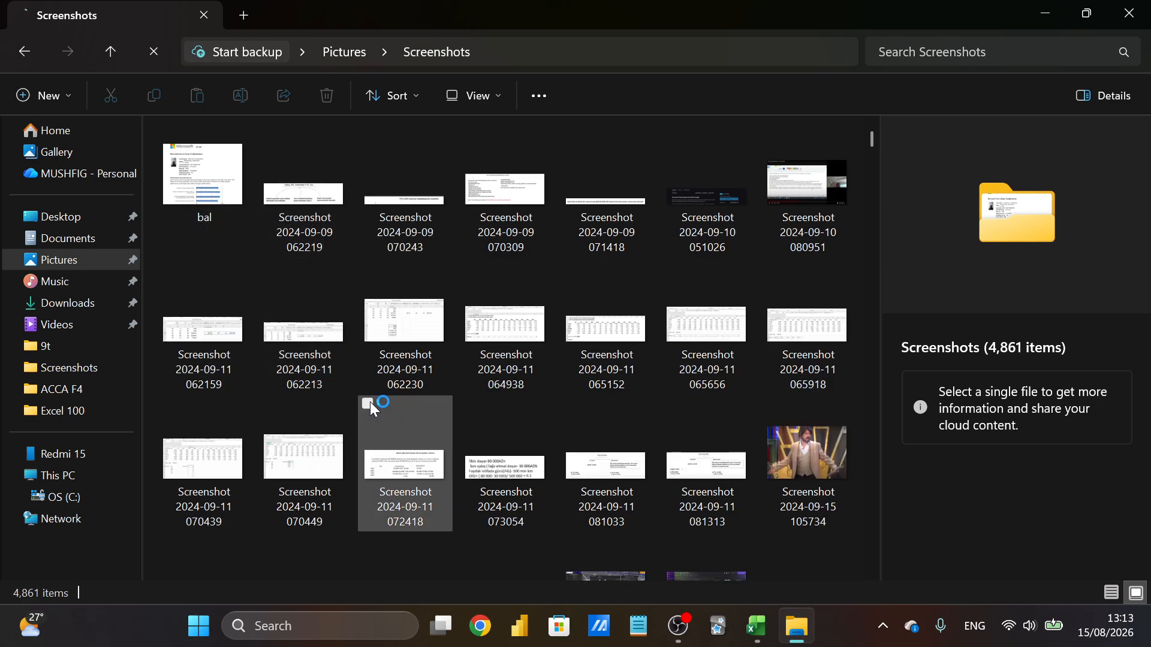
click(208, 218)
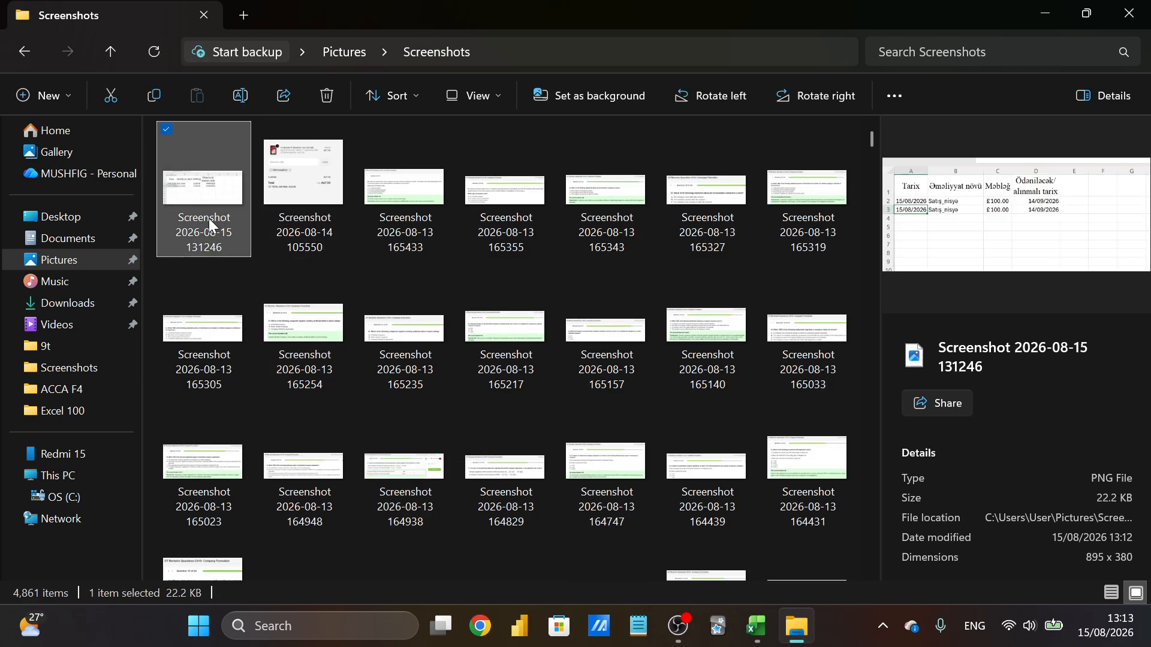
double_click(209, 218)
click(203, 14)
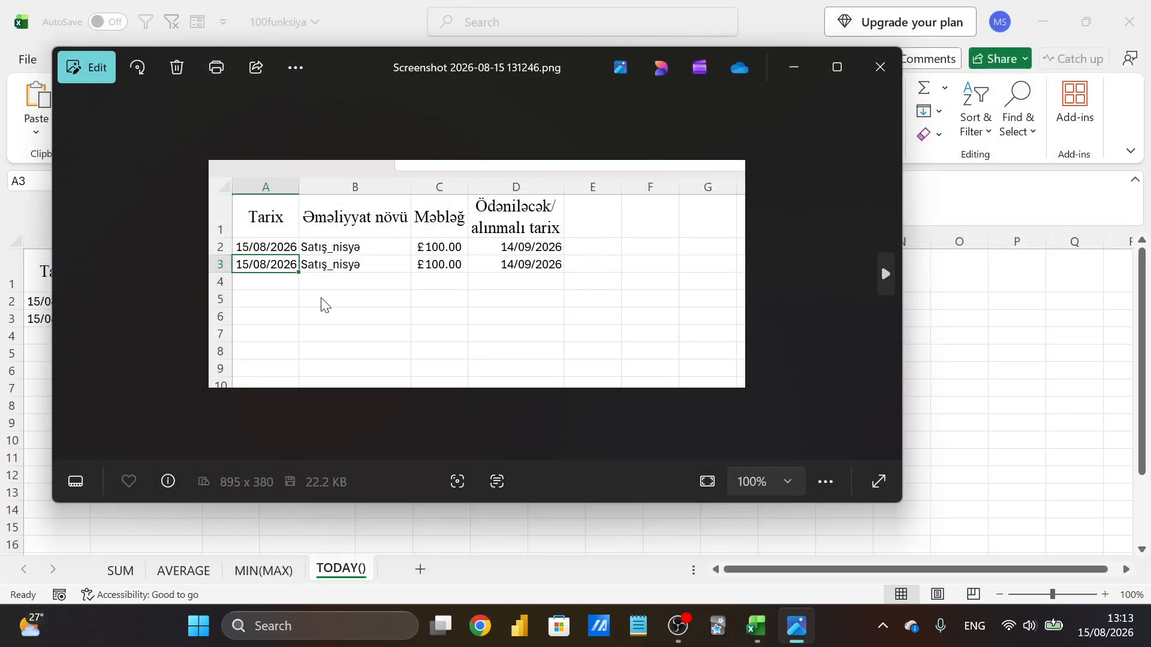
click(807, 27)
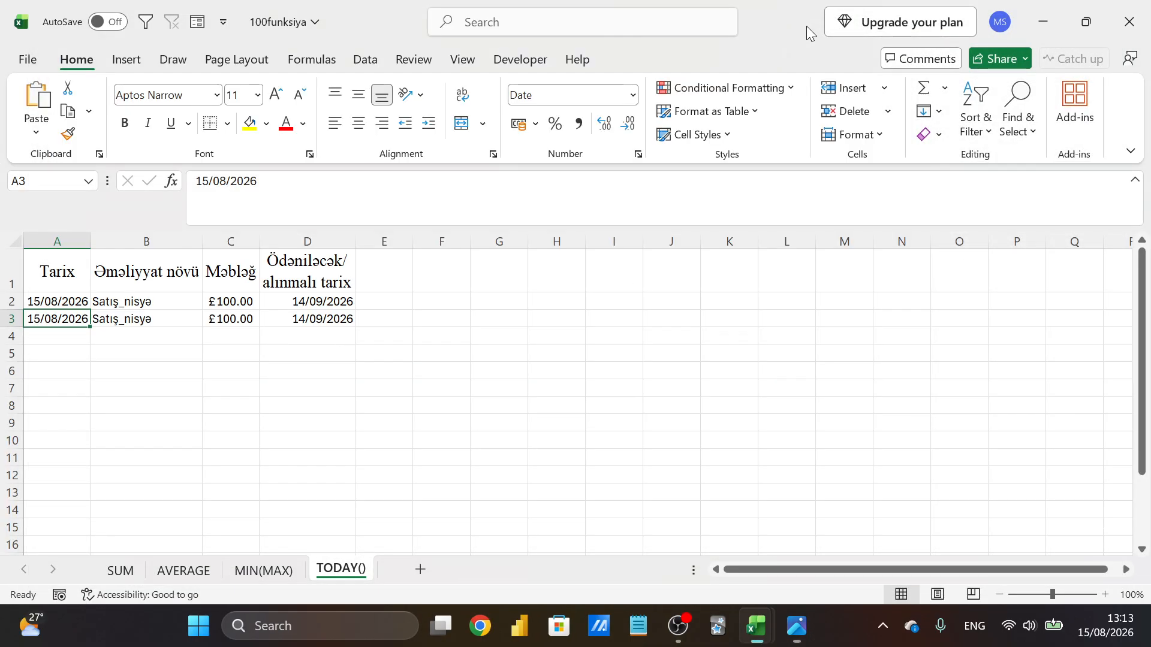
Save and close the 100funksiya workbook, and close the blank Book1 workbook without saving it
click(708, 339)
key(ctrl+s)
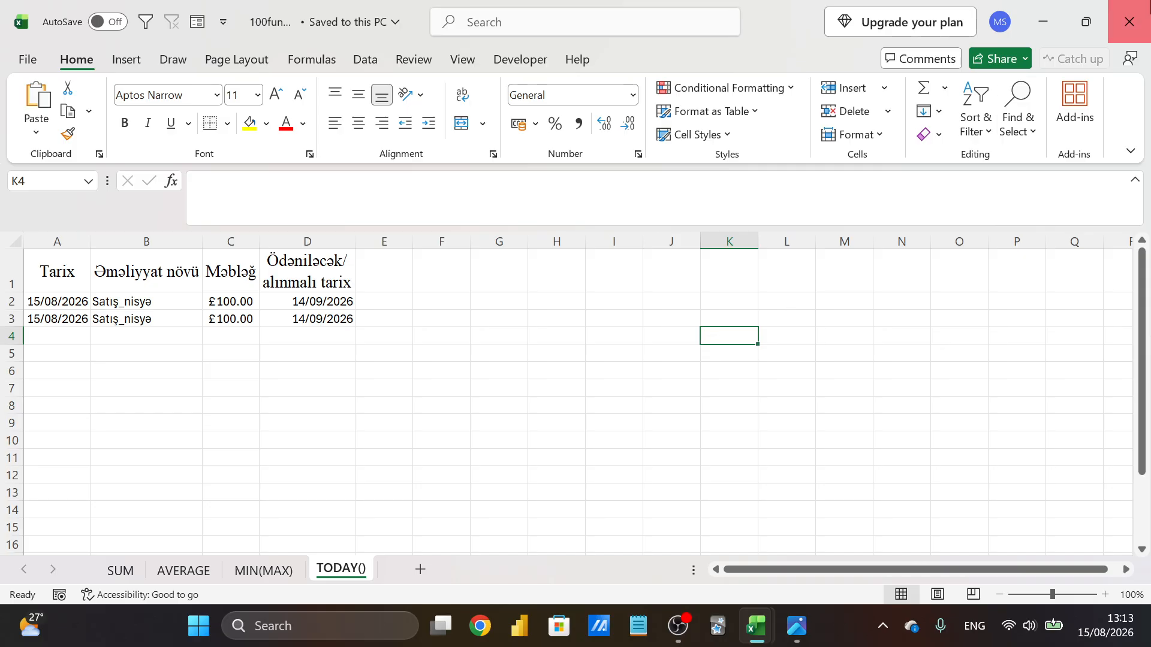
click(1129, 22)
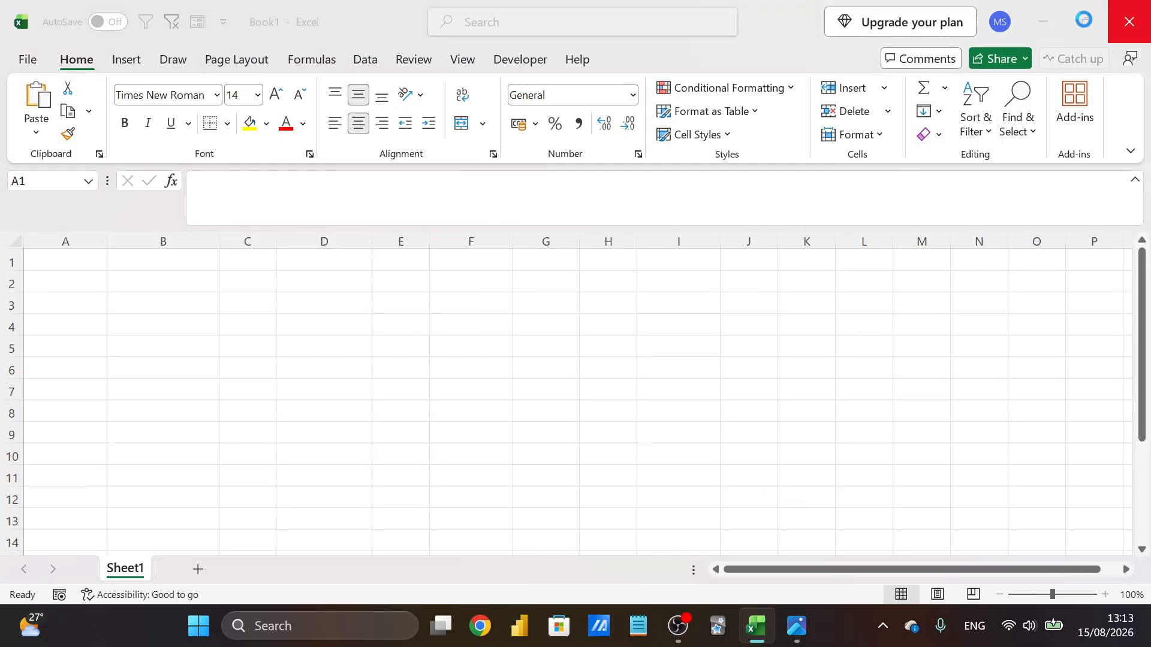
click(1109, 7)
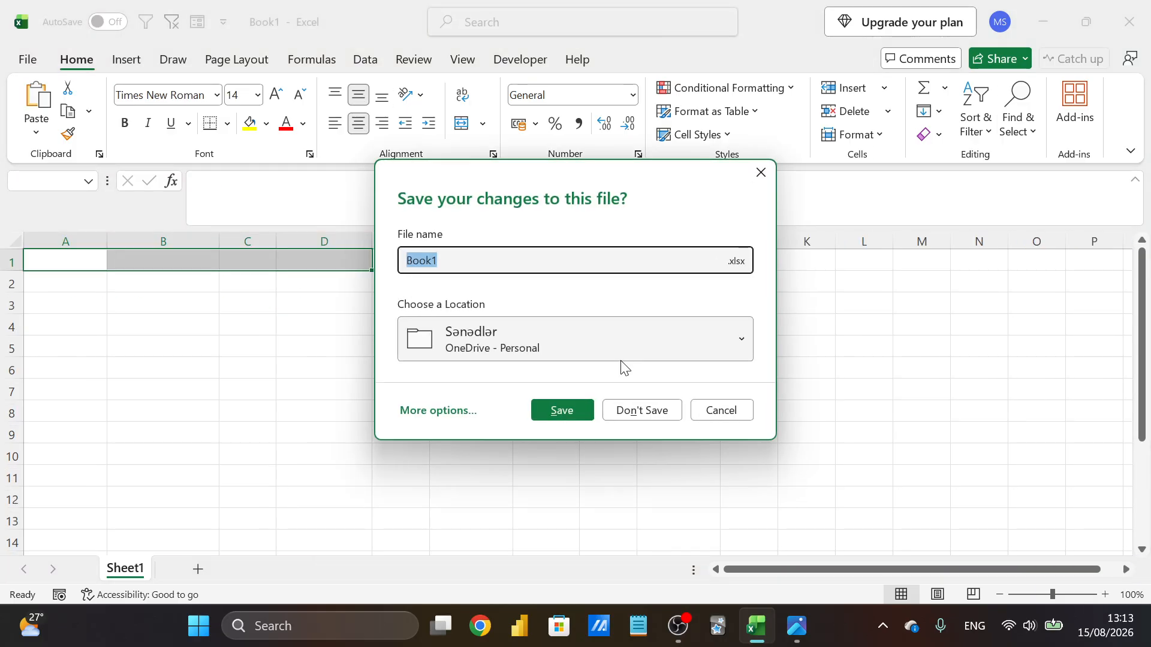
click(646, 411)
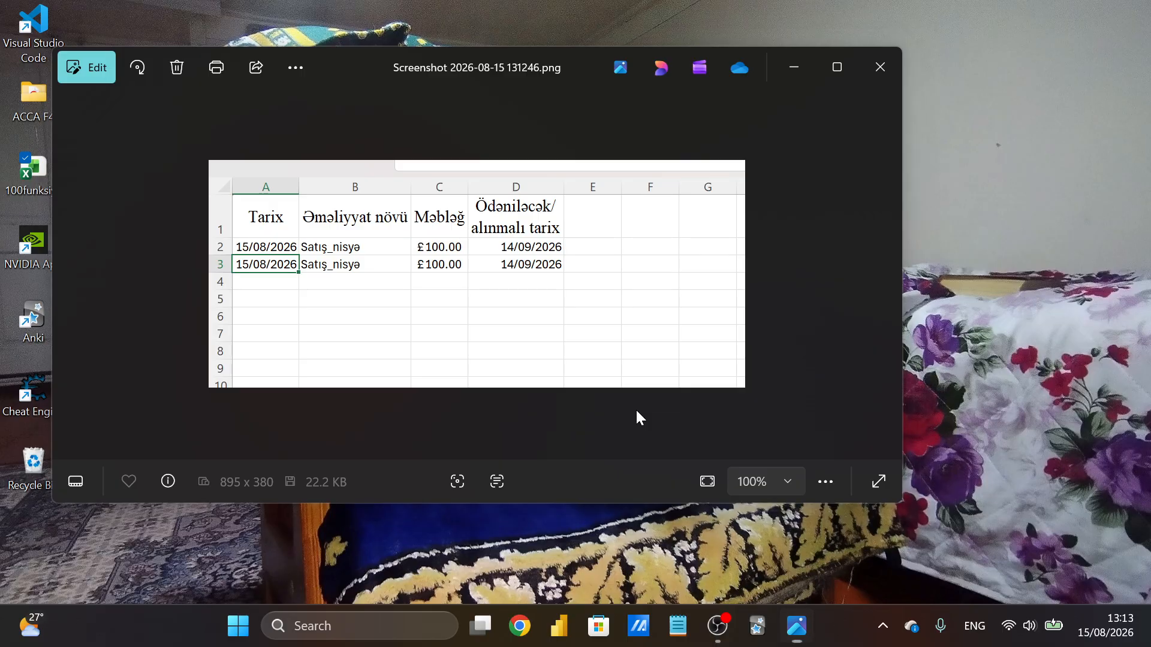
In Windows Settings for date and time, turn off automatic time zone and automatic time, and open the manual date and time change
key(super)
click(602, 189)
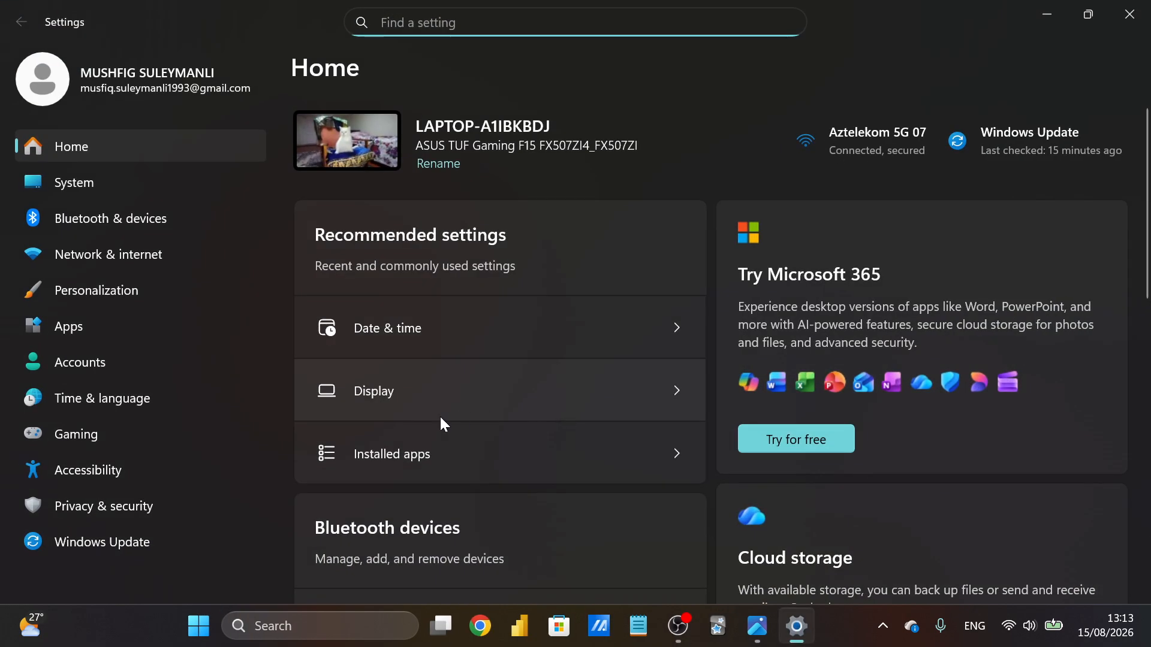
click(113, 402)
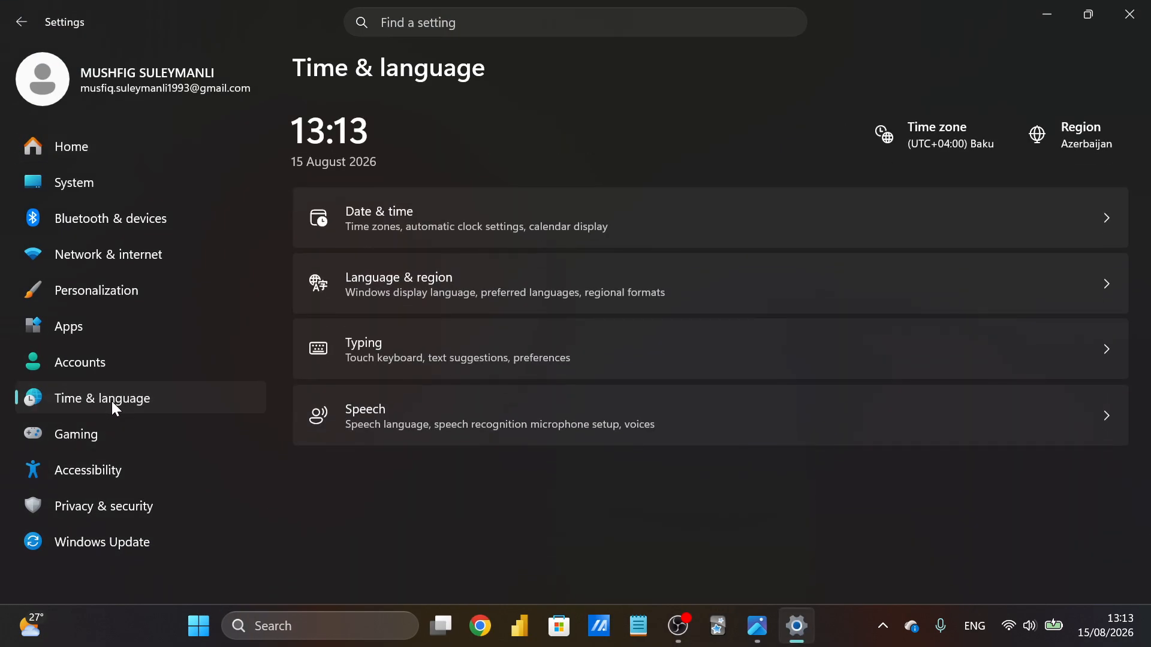
click(867, 220)
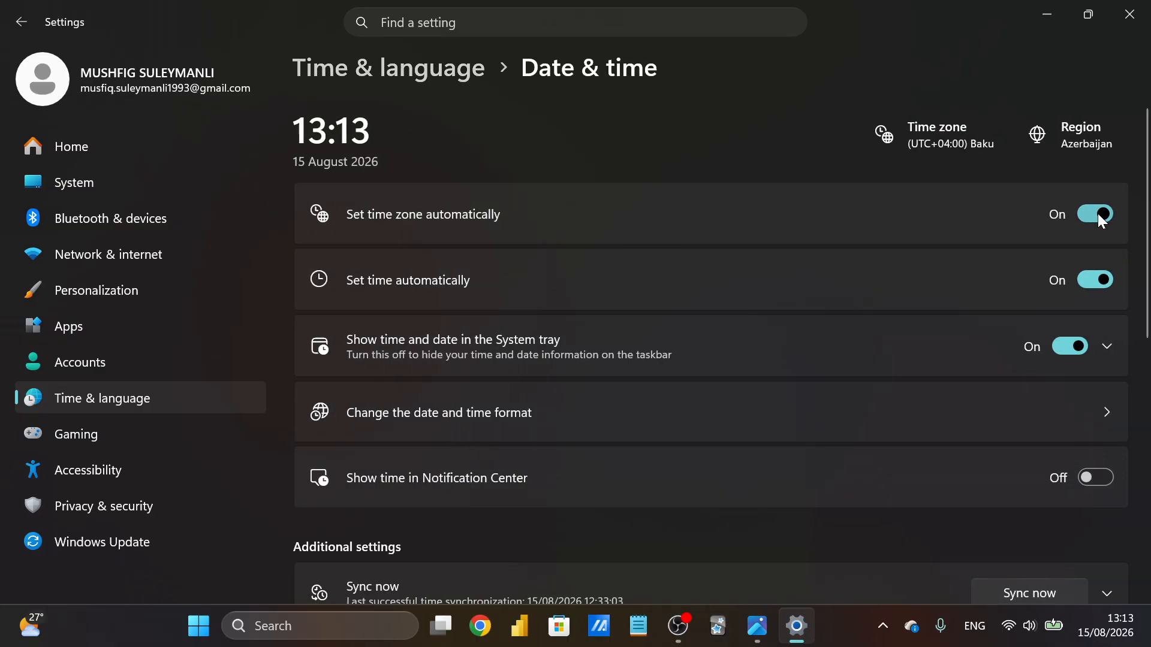
click(1100, 215)
click(1086, 323)
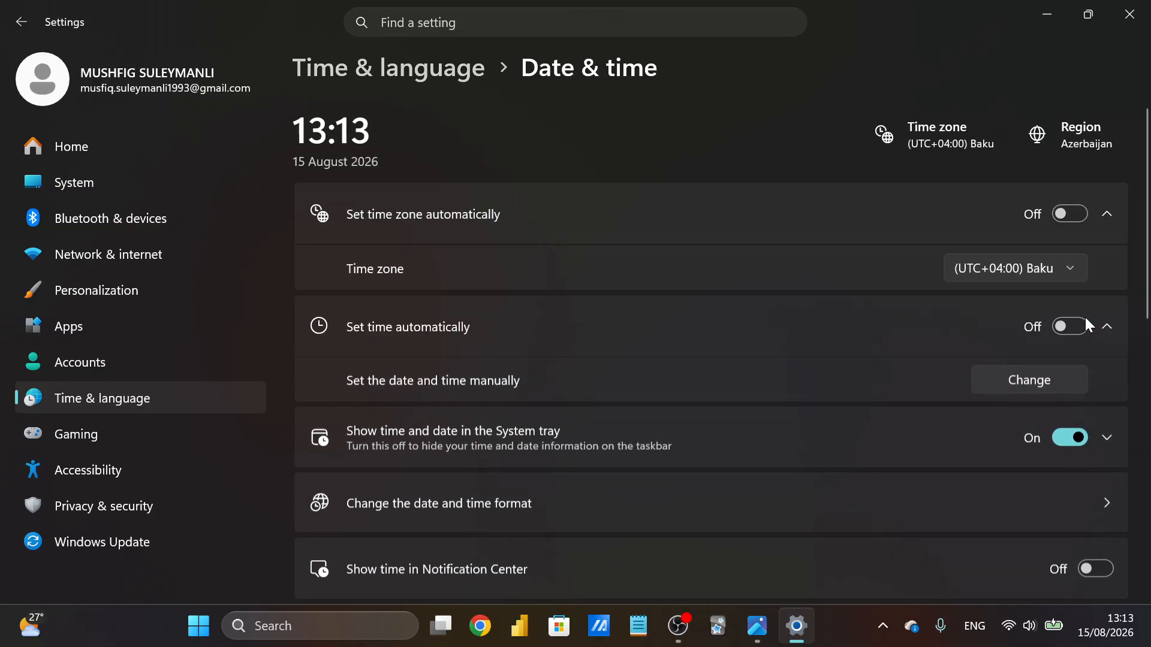
click(1030, 380)
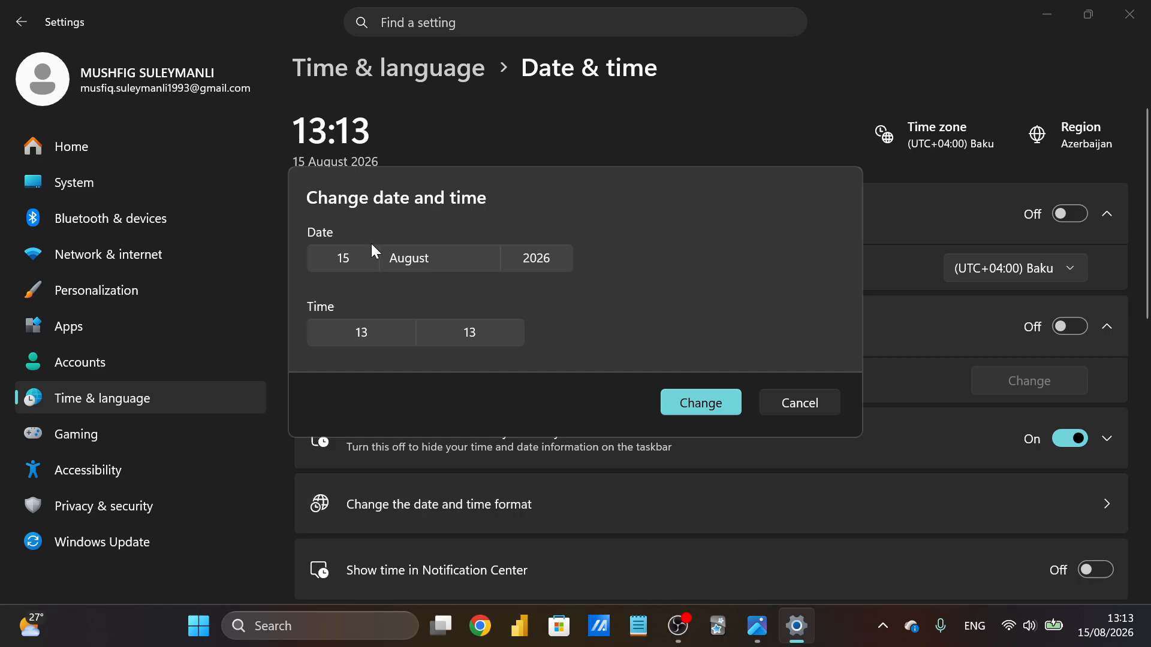
click(364, 260)
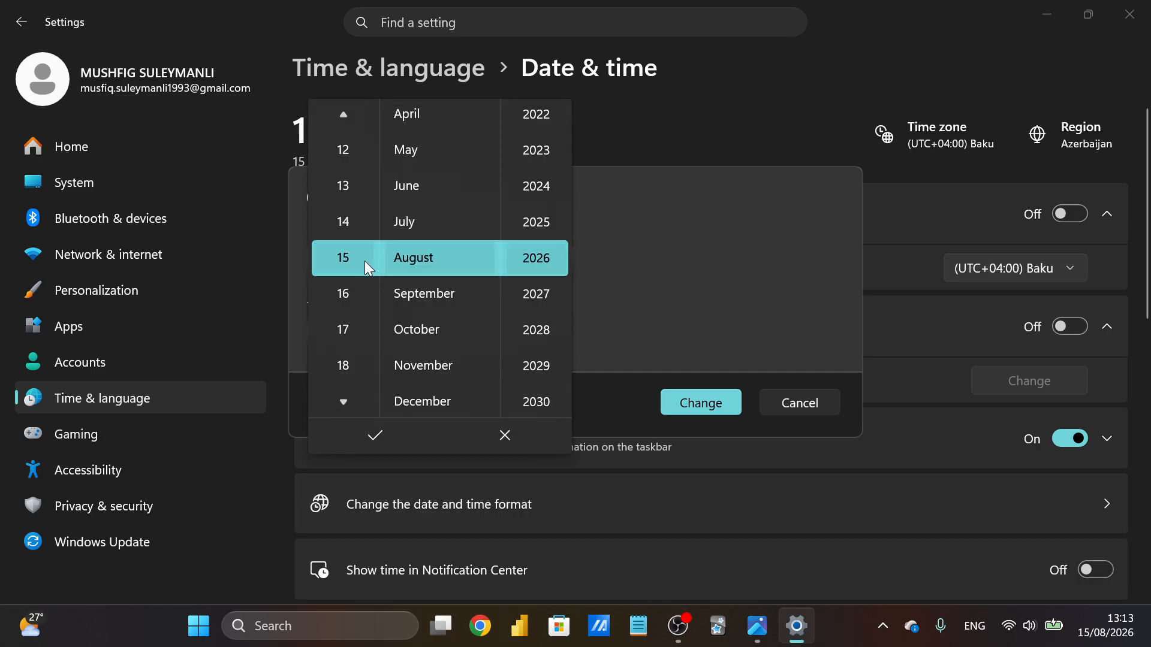
click(358, 302)
click(450, 294)
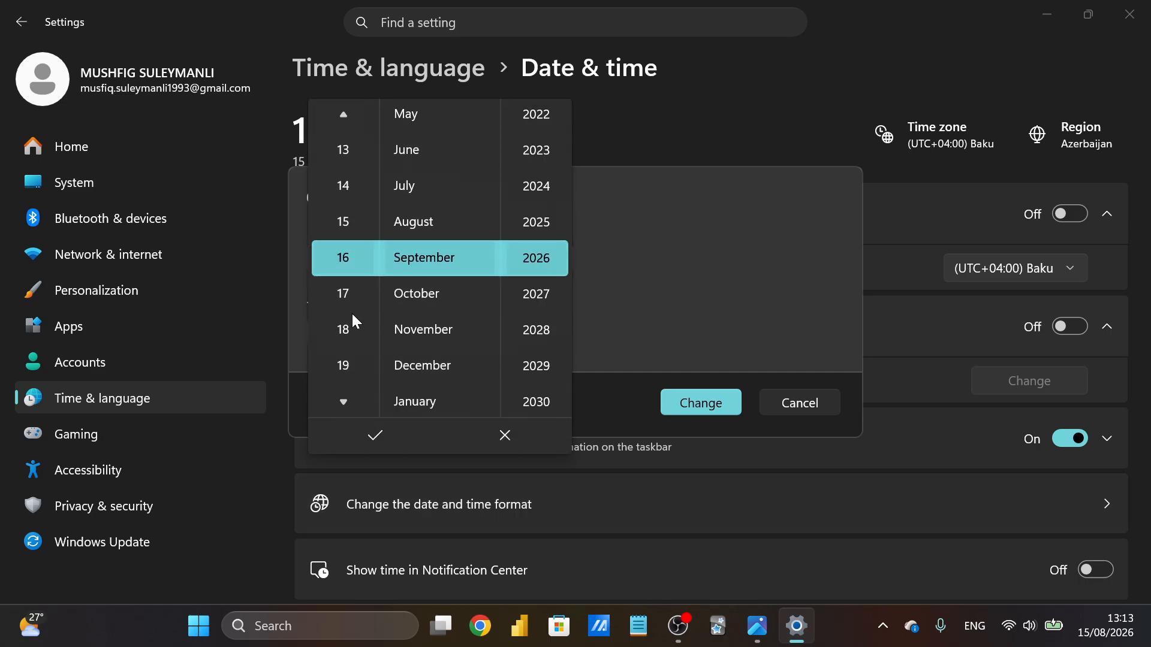
scroll(338, 212, up, 6)
scroll(339, 217, up, 9)
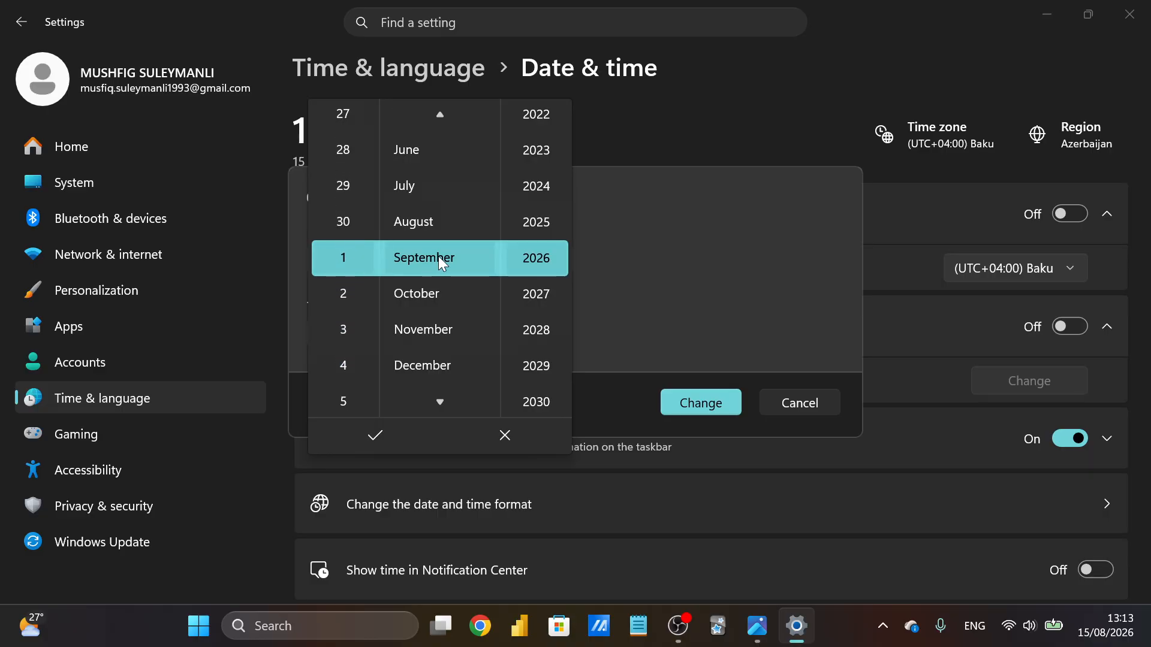
scroll(439, 258, up, 9)
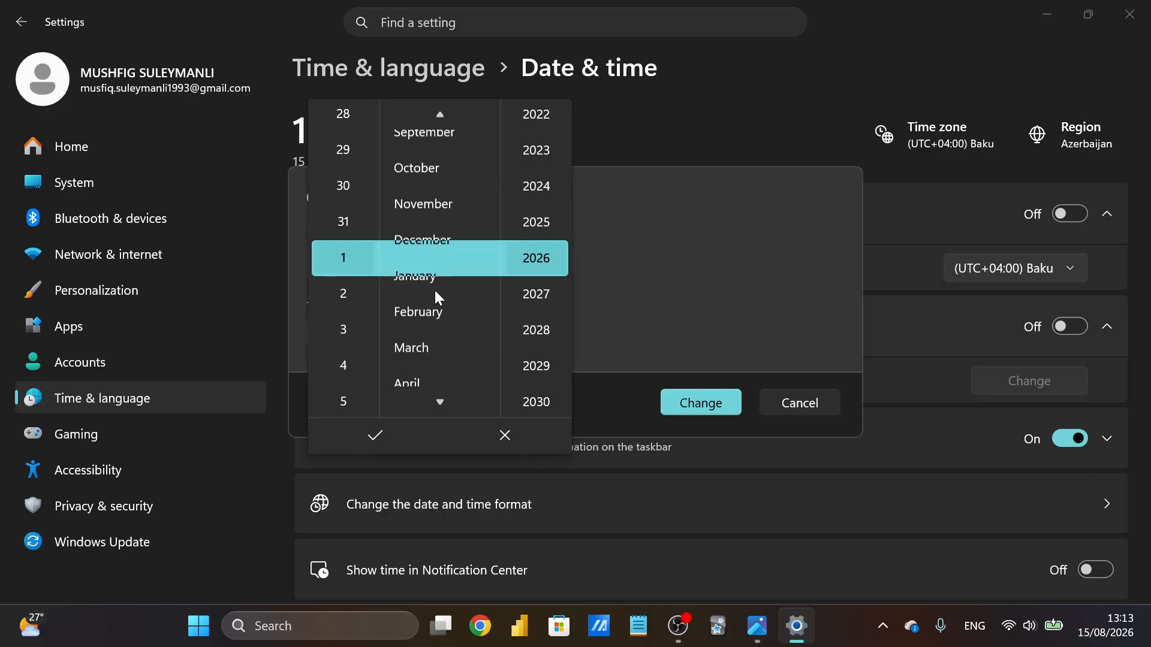
click(434, 290)
scroll(552, 260, down, 1)
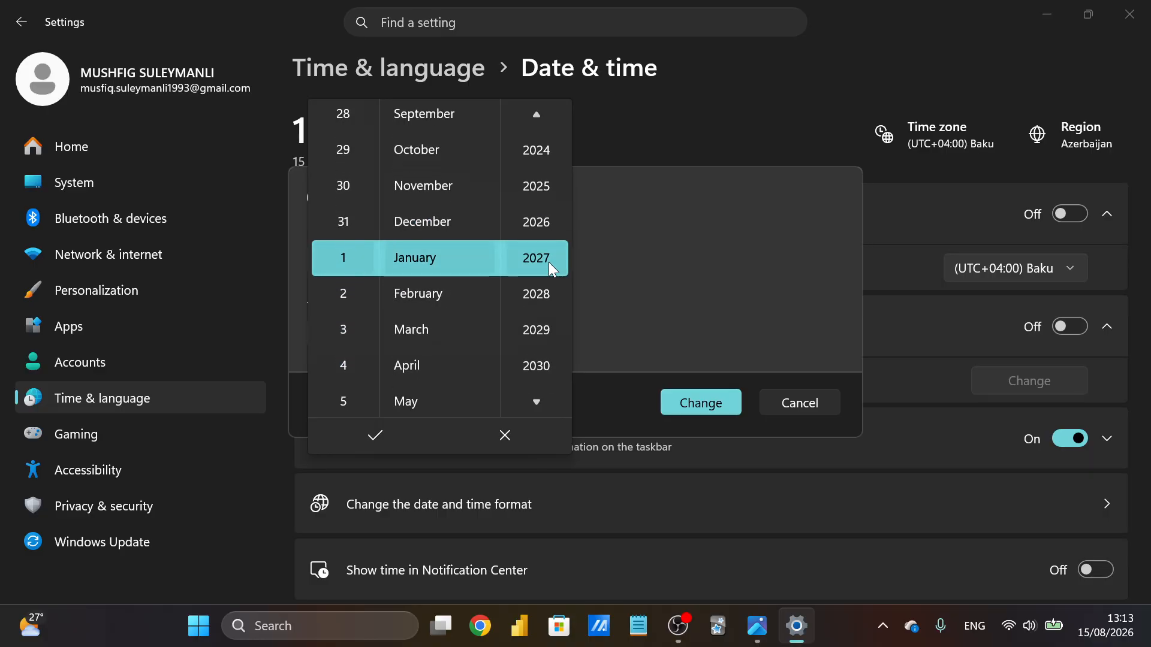
click(723, 398)
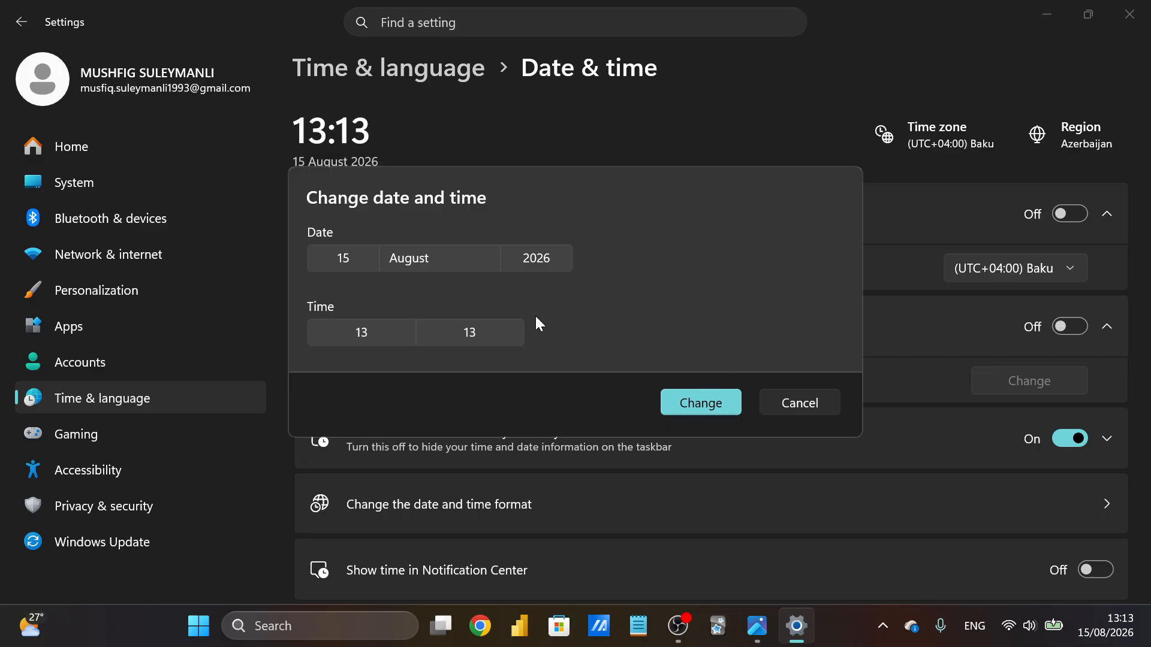
Set the system date manually to 1 January 2027 and apply the change
click(348, 258)
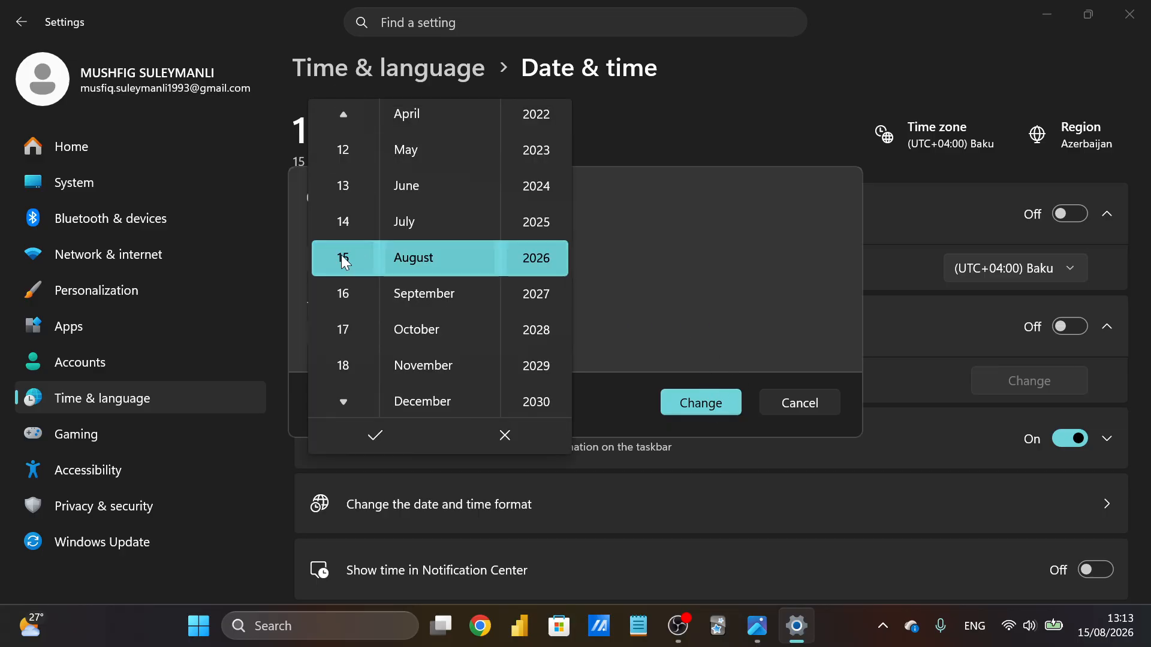
scroll(345, 260, up, 12)
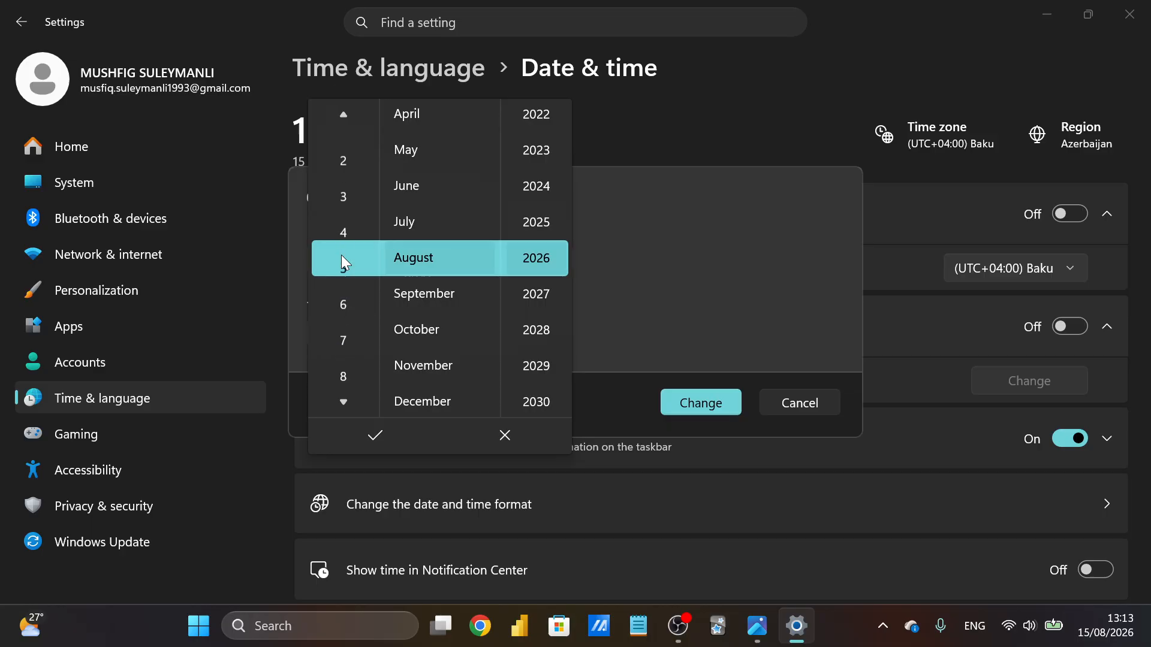
click(352, 186)
scroll(428, 253, up, 7)
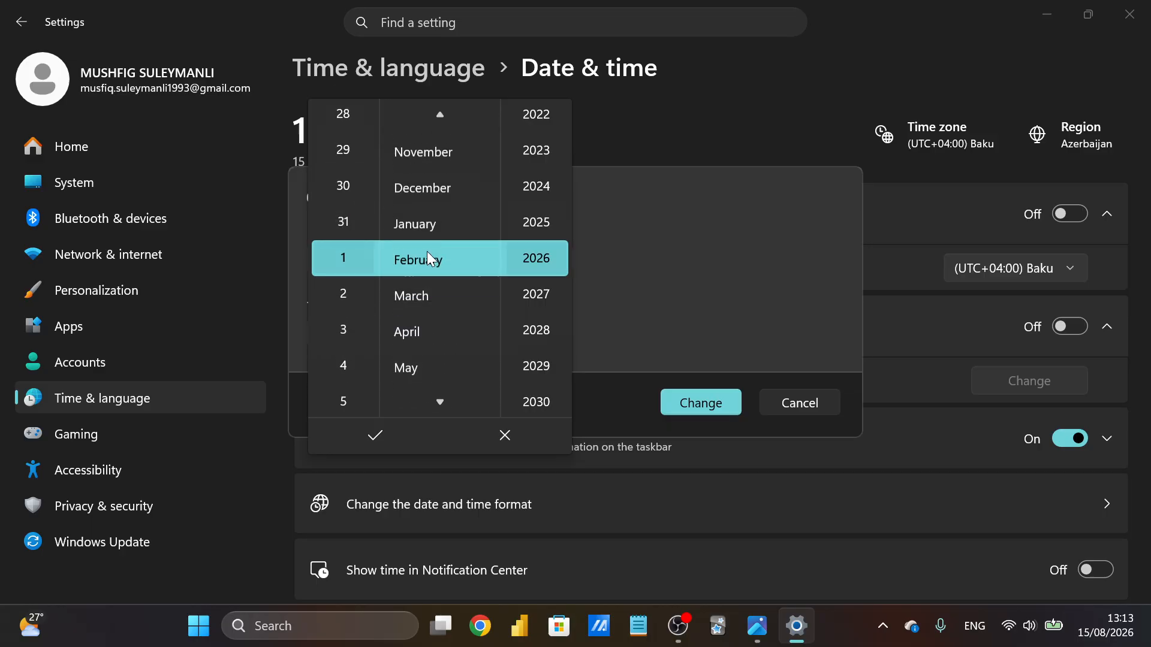
click(543, 295)
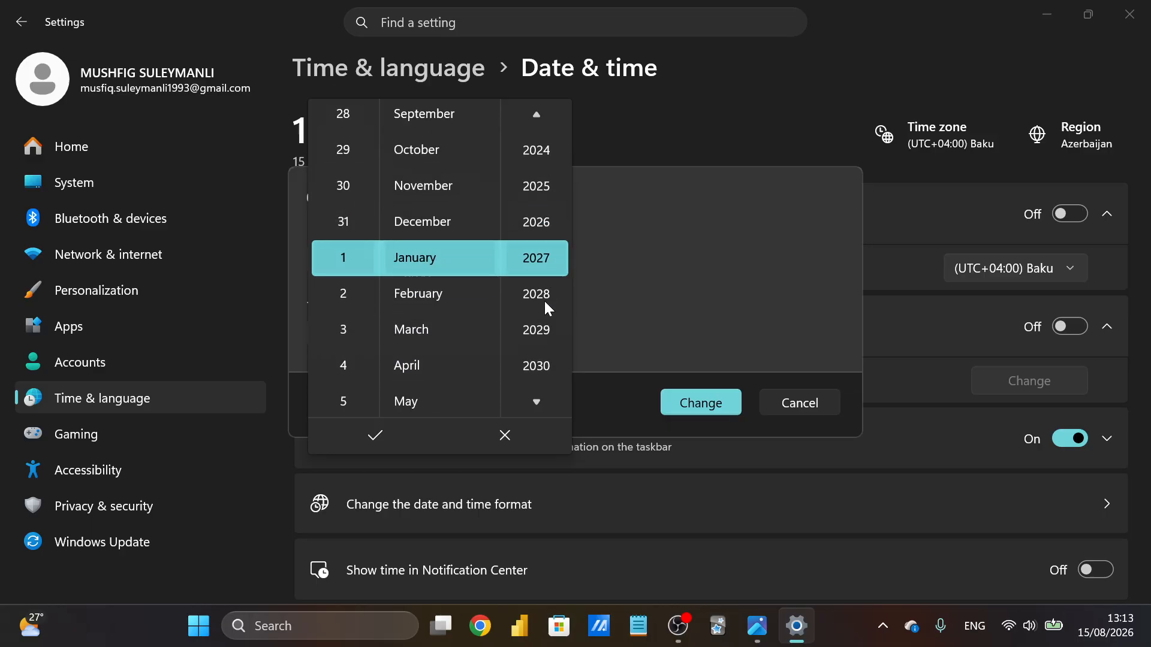
click(391, 436)
click(674, 396)
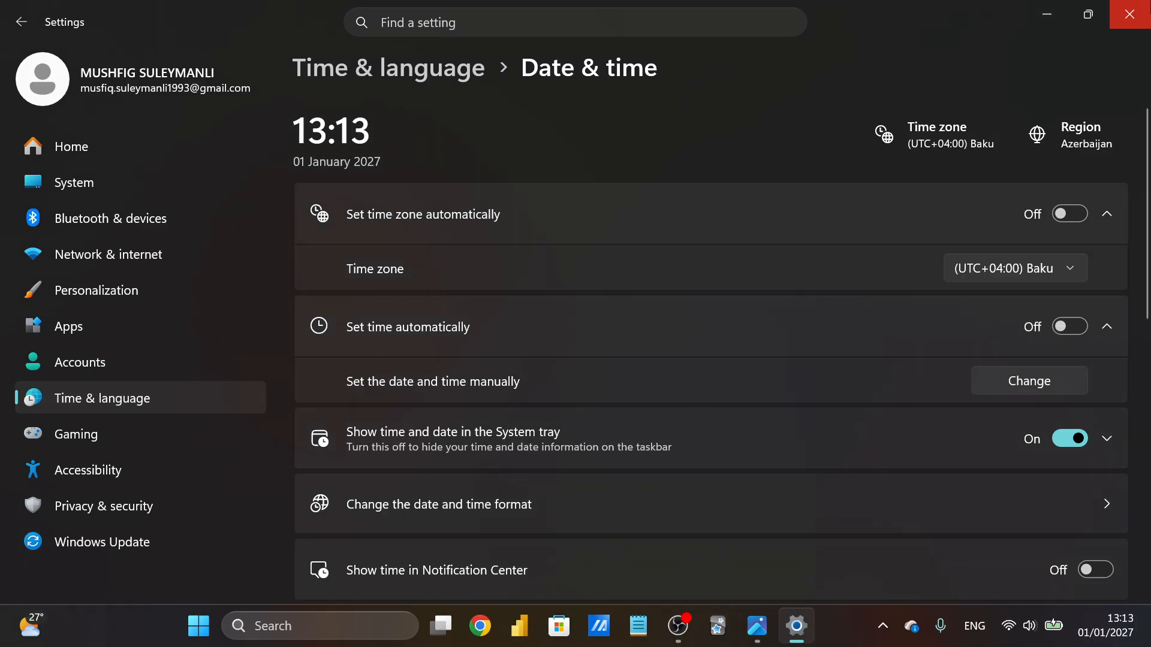
Minimize Settings and the screenshot, reopen the 100funksiya workbook in Excel, and inspect the dates and formulas in A2, A3, D3 and D2
click(1048, 13)
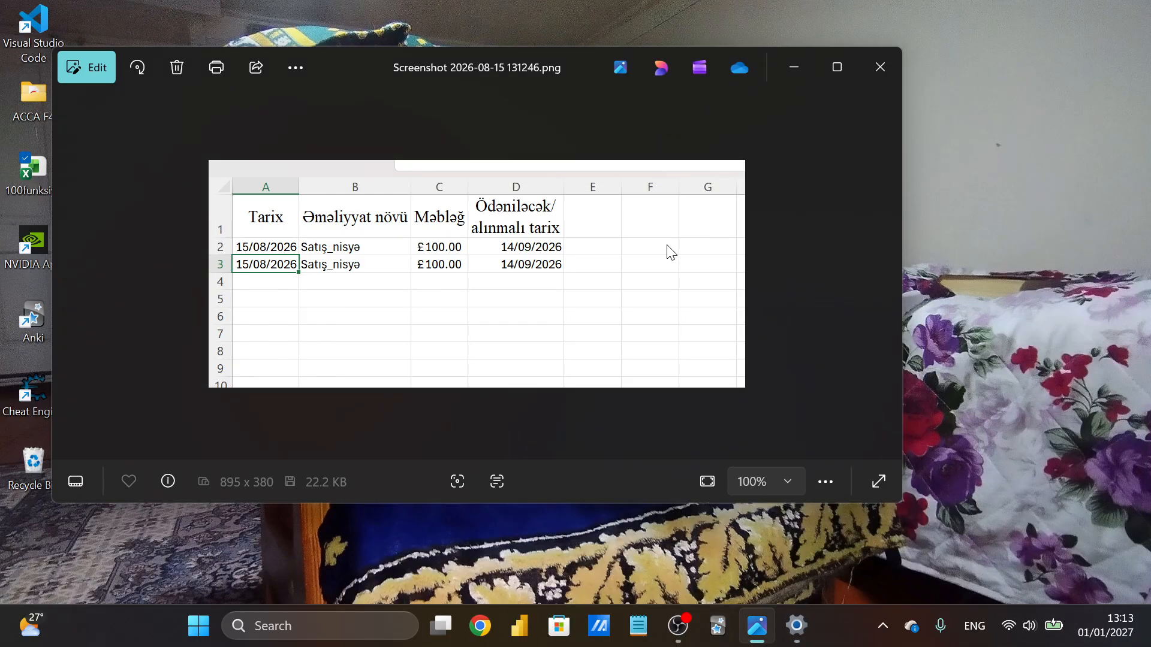
click(792, 72)
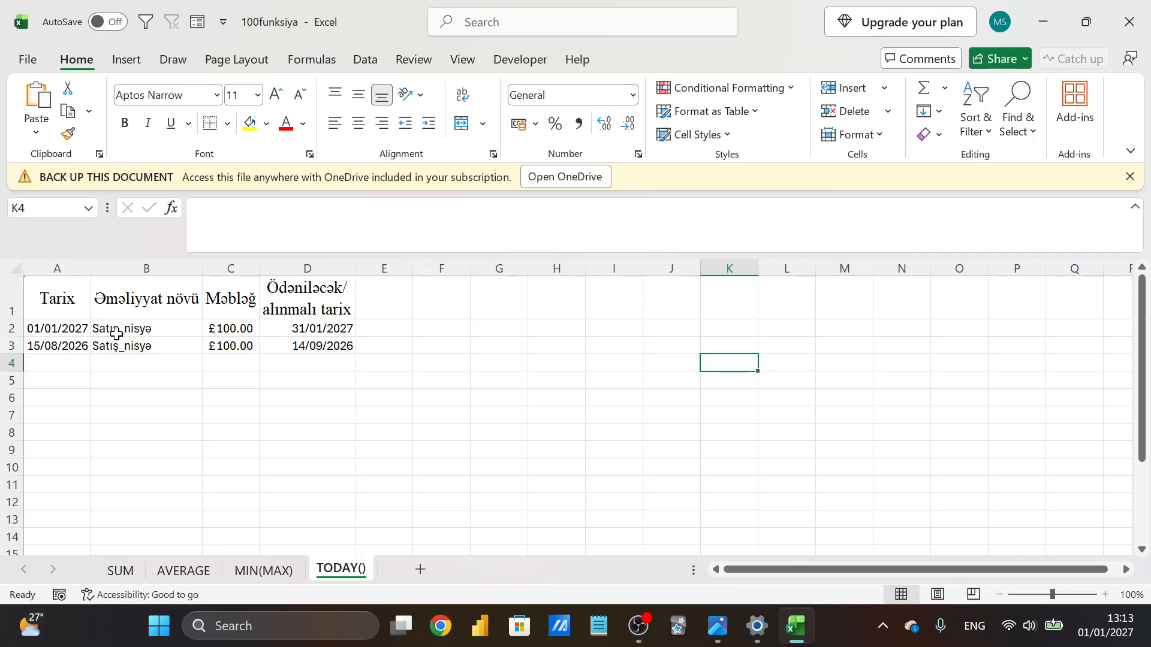
click(67, 331)
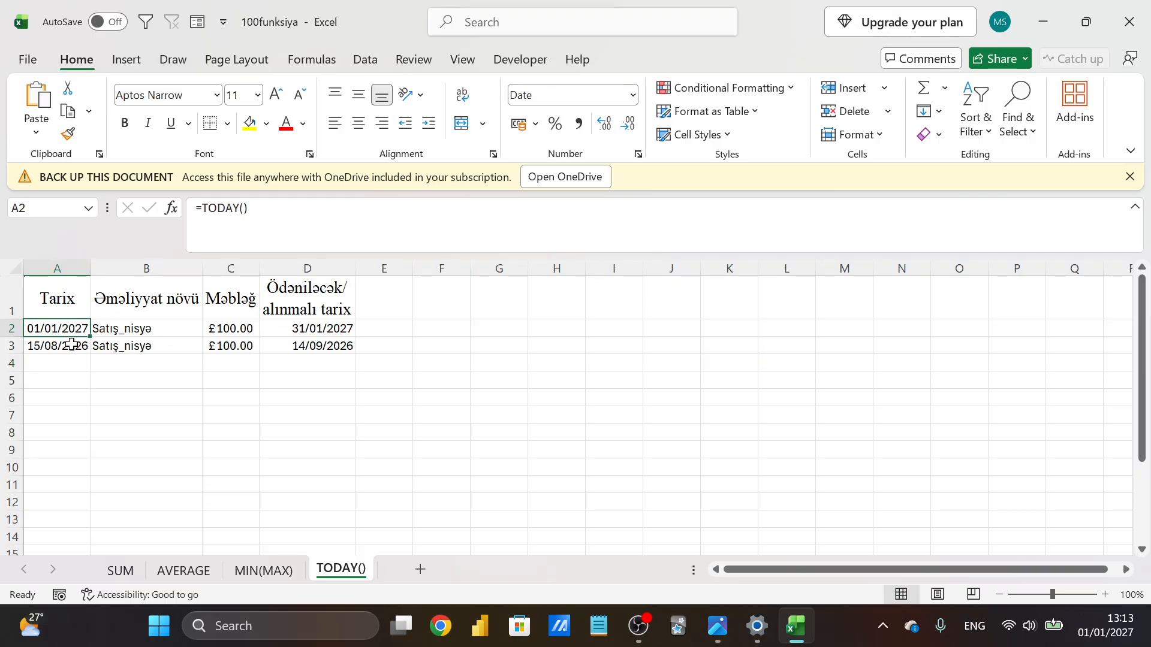
click(69, 347)
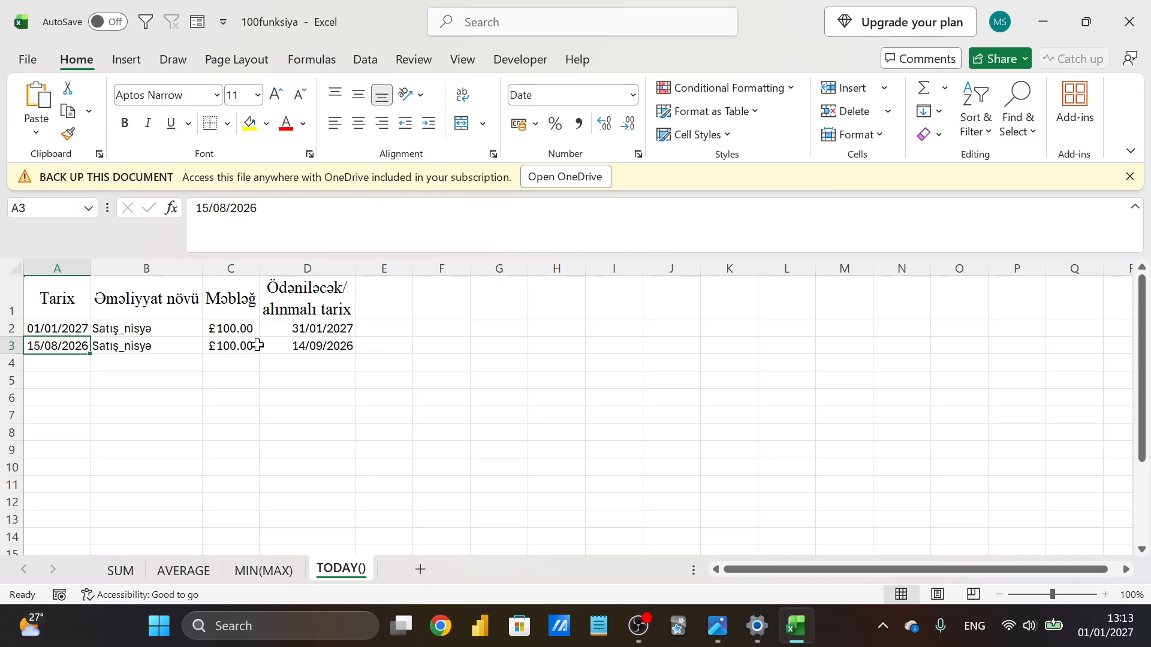
click(300, 343)
click(269, 331)
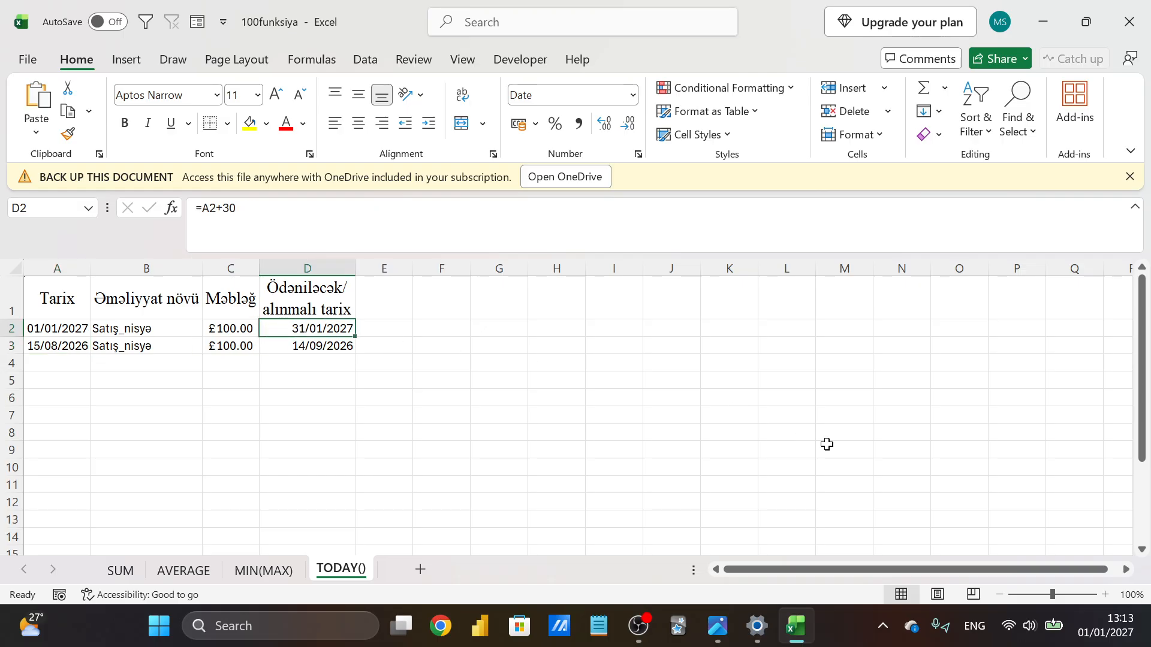
Turn automatic time zone and automatic time back on in Windows Settings, and close Settings
click(757, 625)
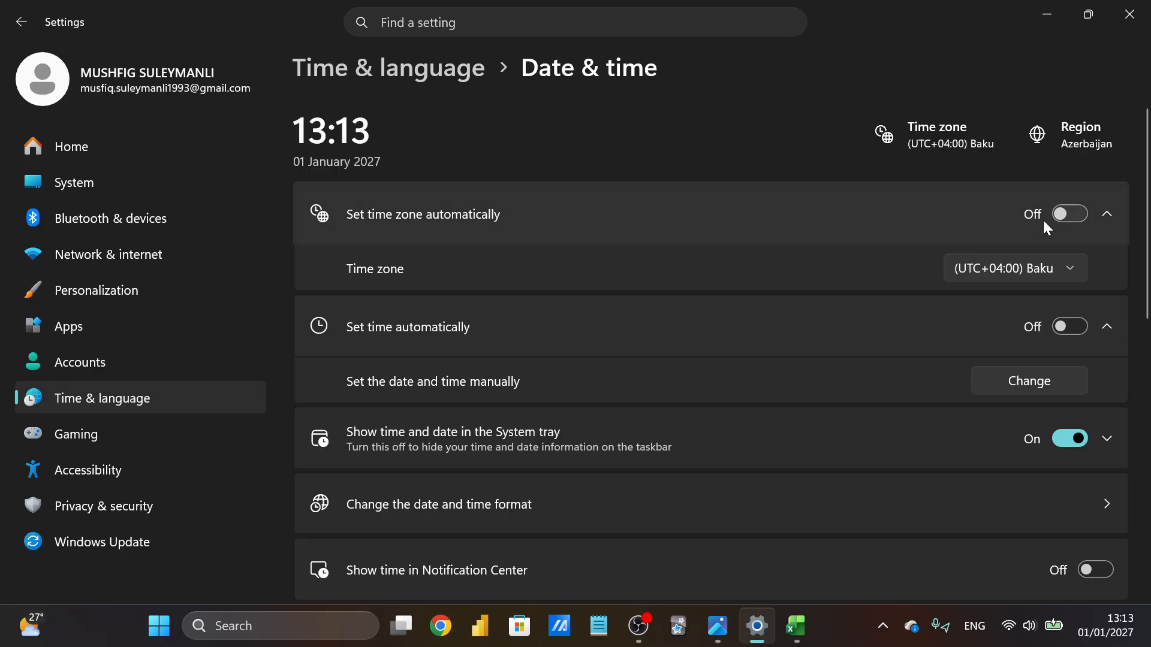
click(1072, 214)
click(1070, 280)
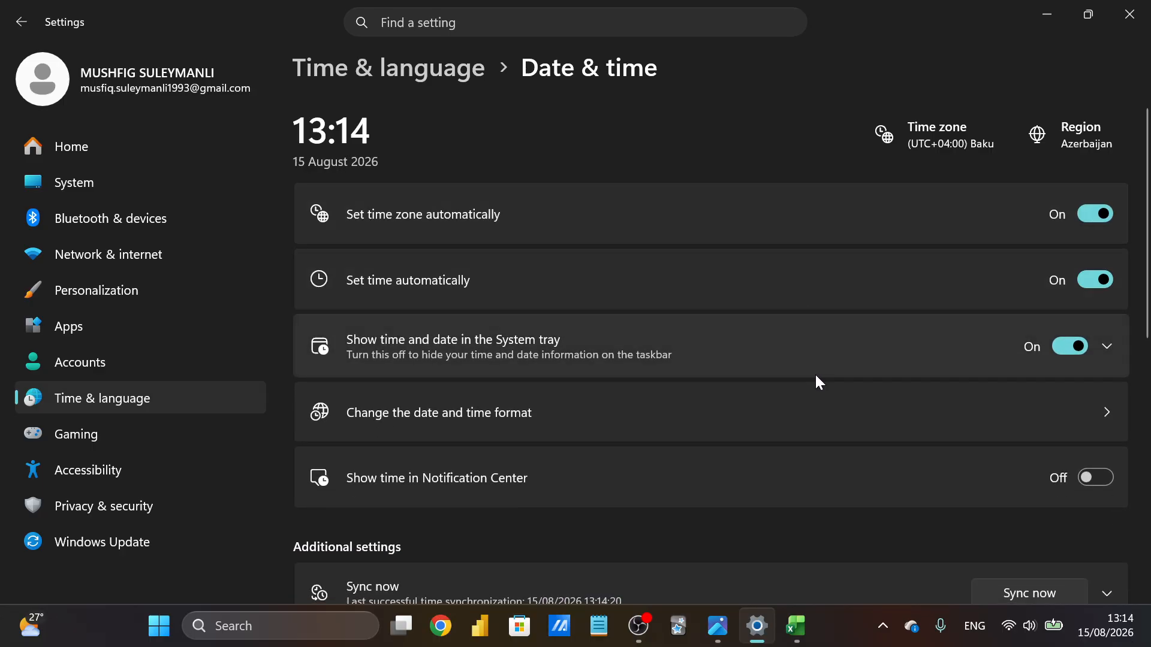
click(1130, 14)
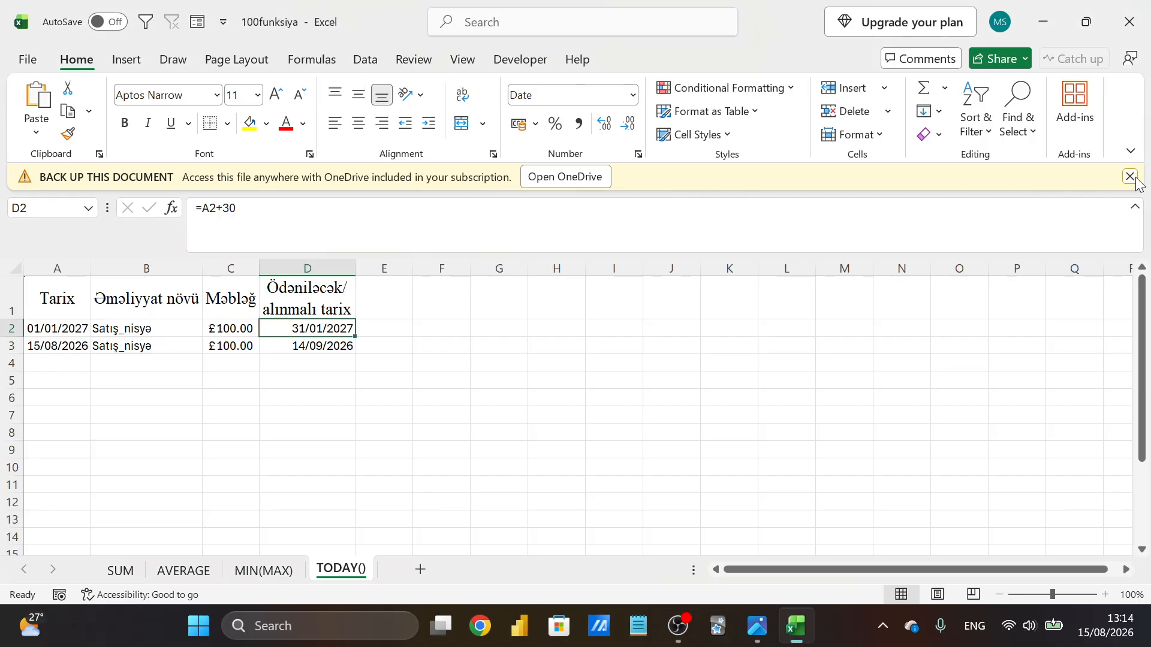
Recalculate the entire workbook with Calculate Now to refresh the TODAY() date, and check cell A2
click(311, 59)
click(1054, 135)
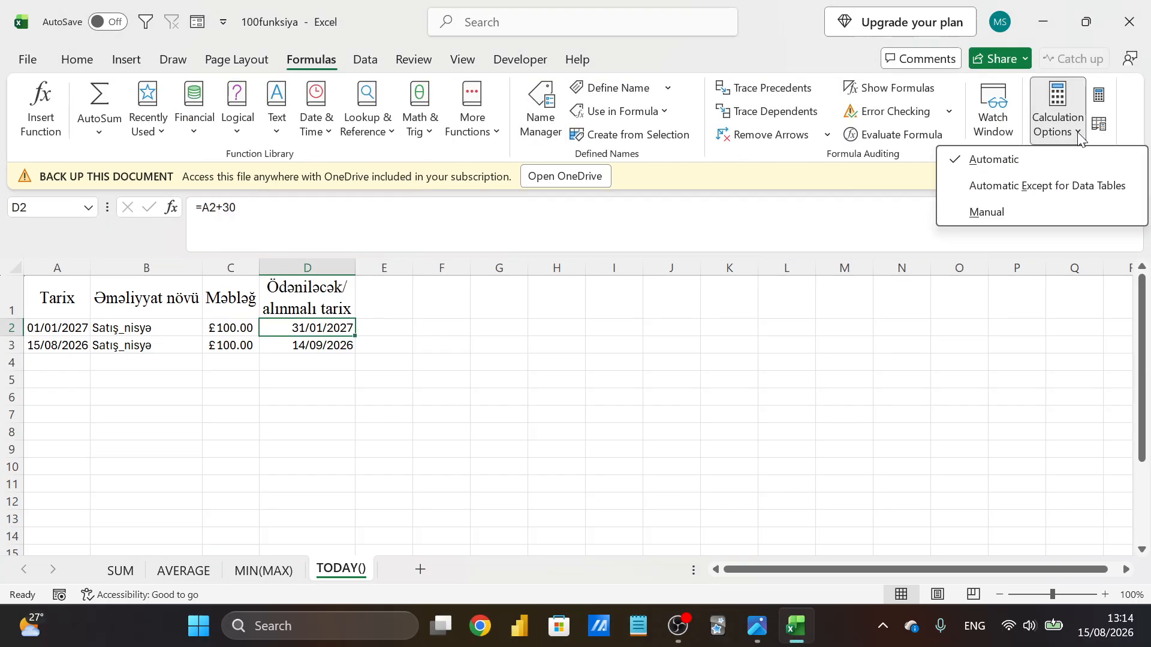
click(1099, 95)
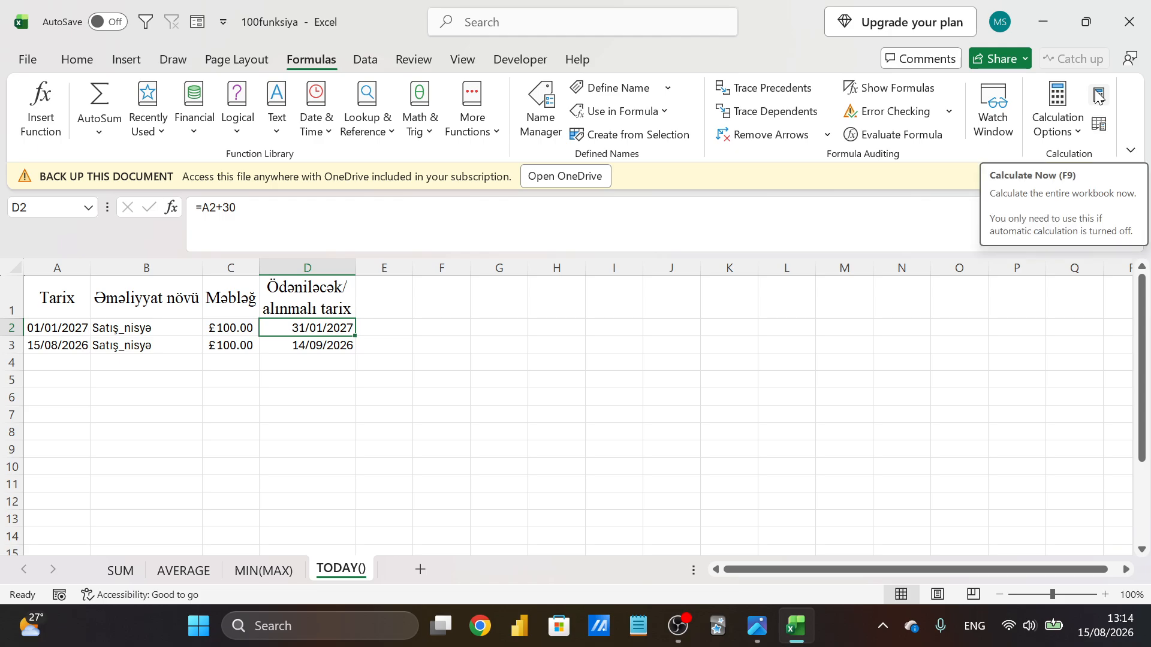
click(1099, 94)
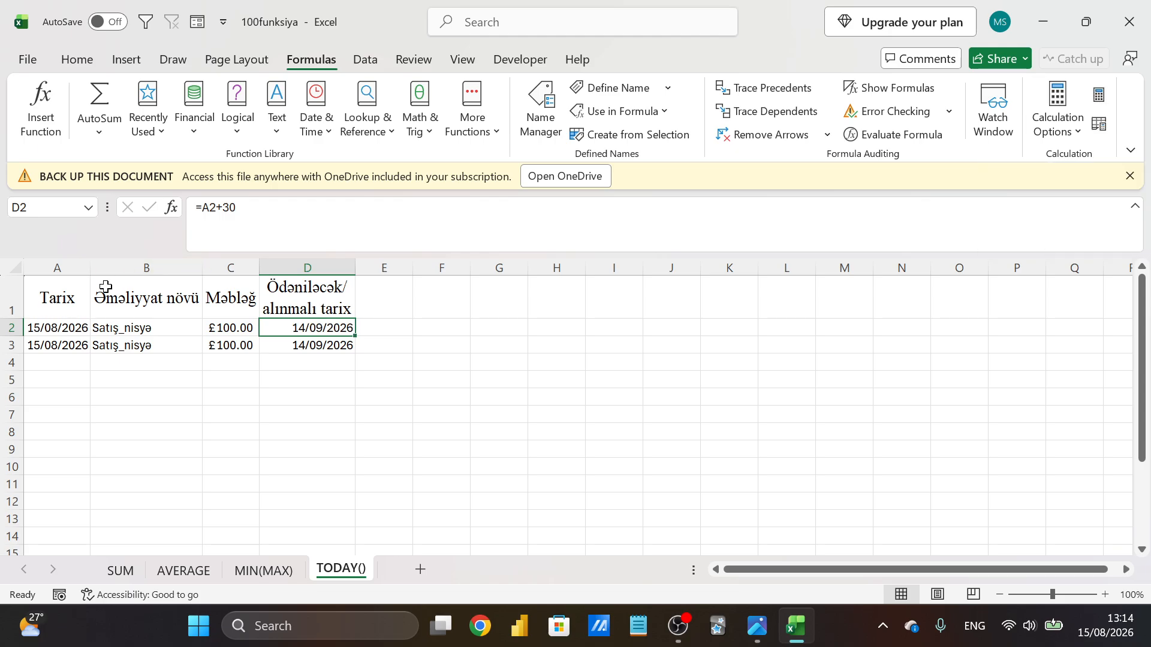
click(77, 329)
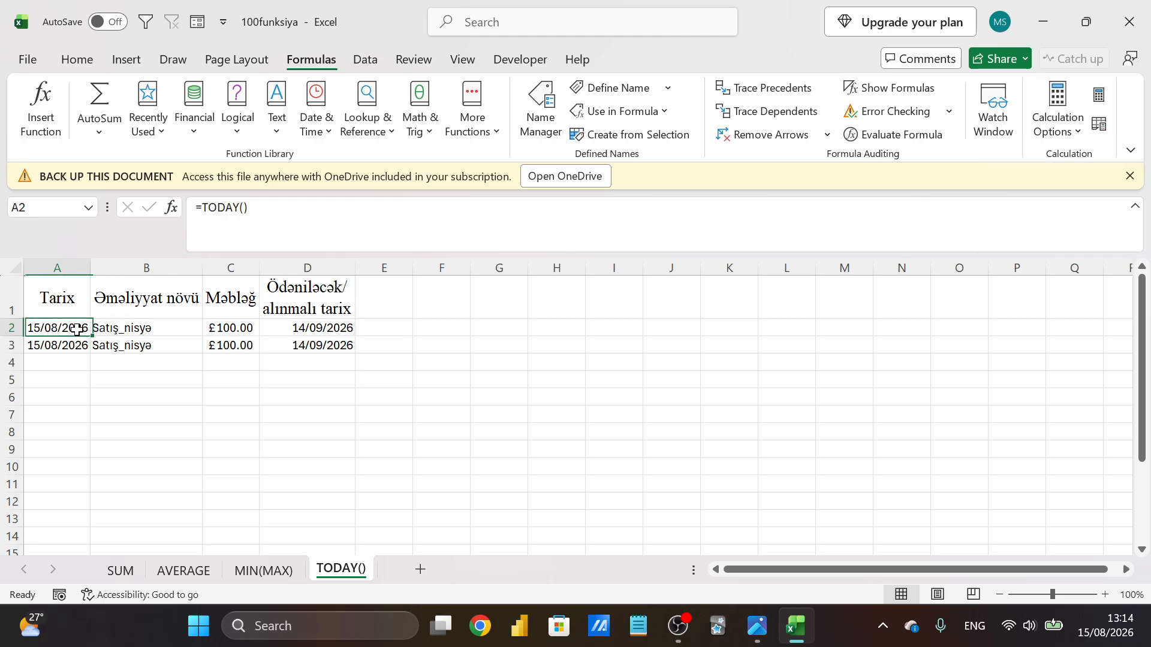
click(502, 347)
text(=to)
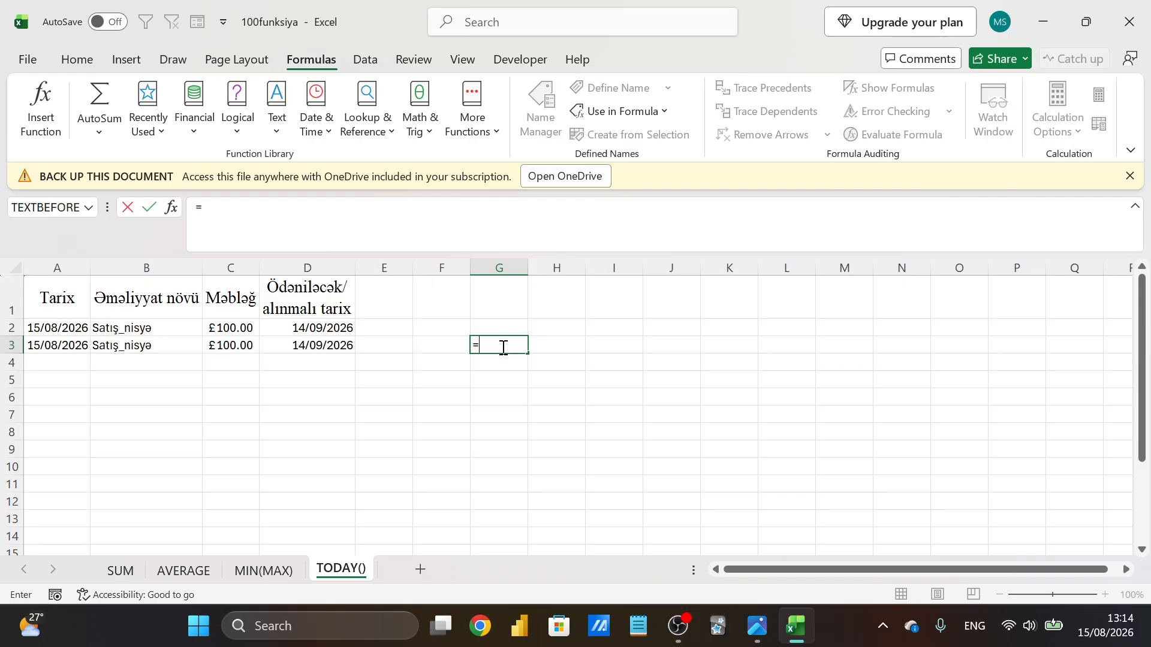
key(Down)
key(Down)
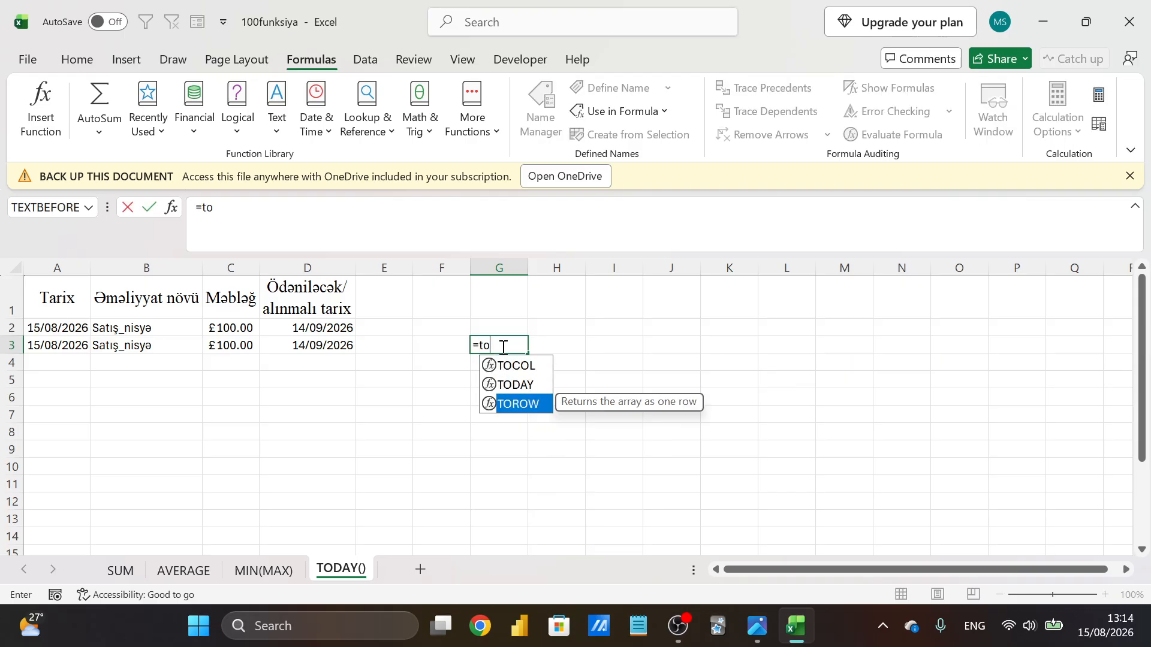
key(Up)
key(Tab)
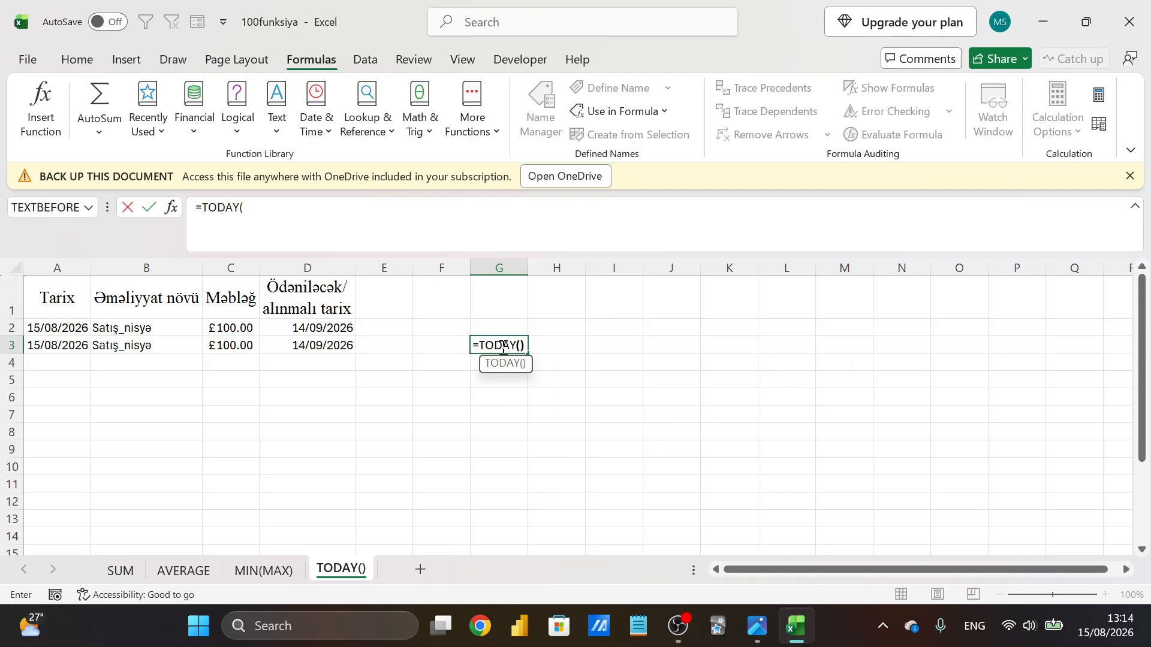
text())
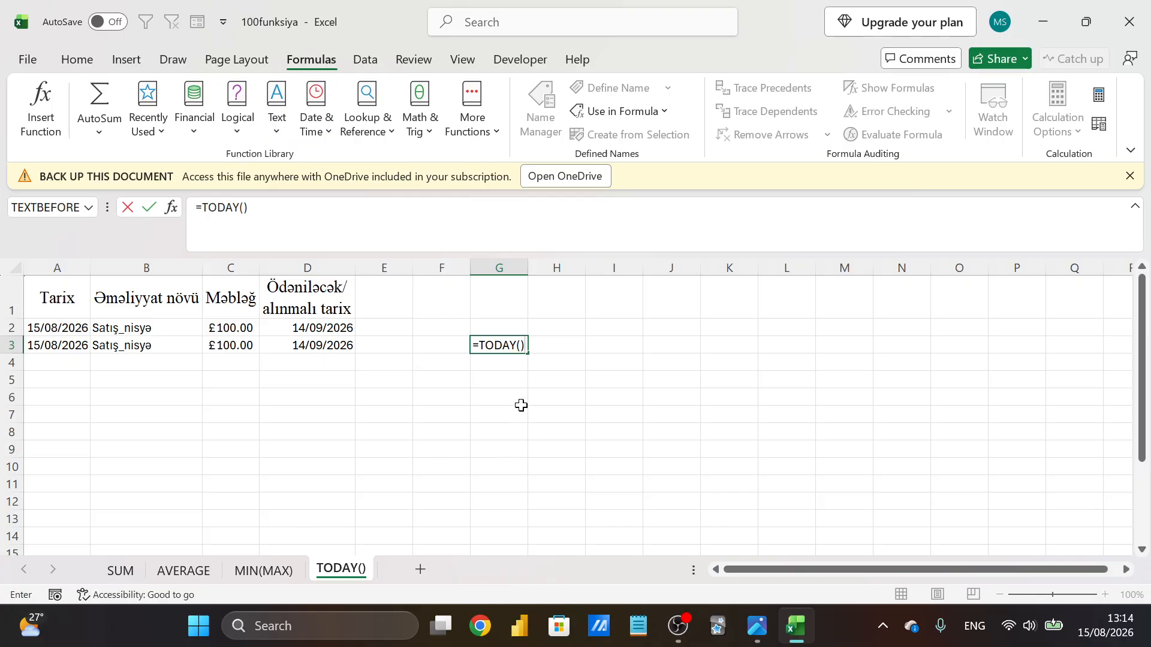
key(Escape)
Enter =TODAY() in cell G3 using the function suggestion, and review the cell's formula
text(=to)
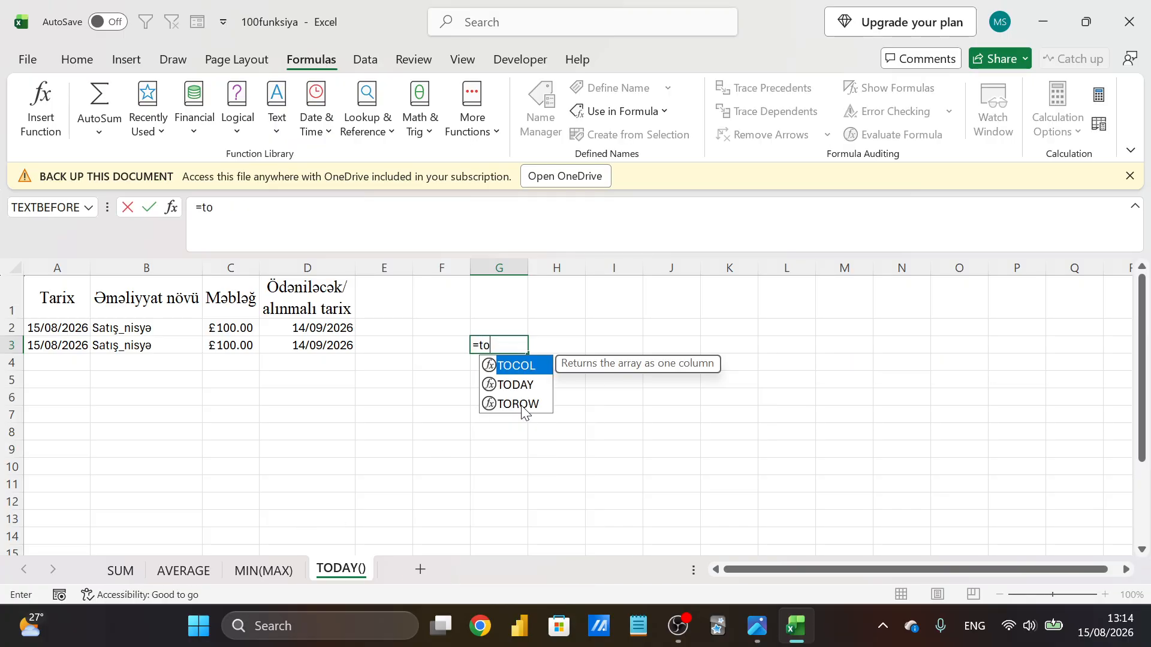
key(Down)
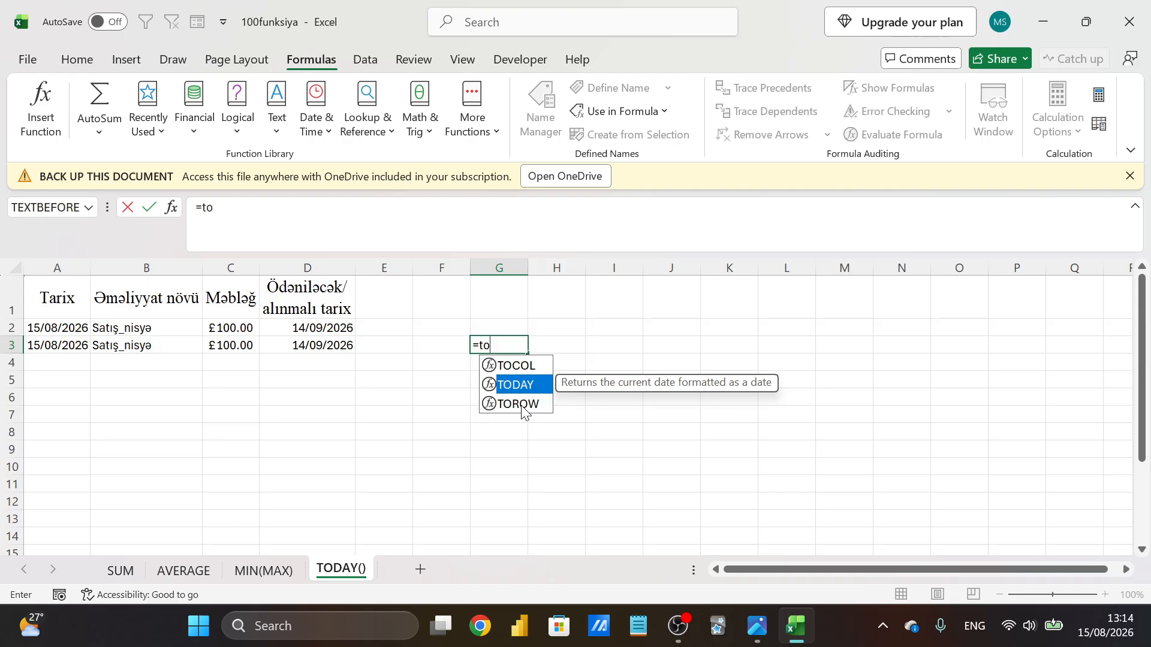
key(Tab)
key(Return)
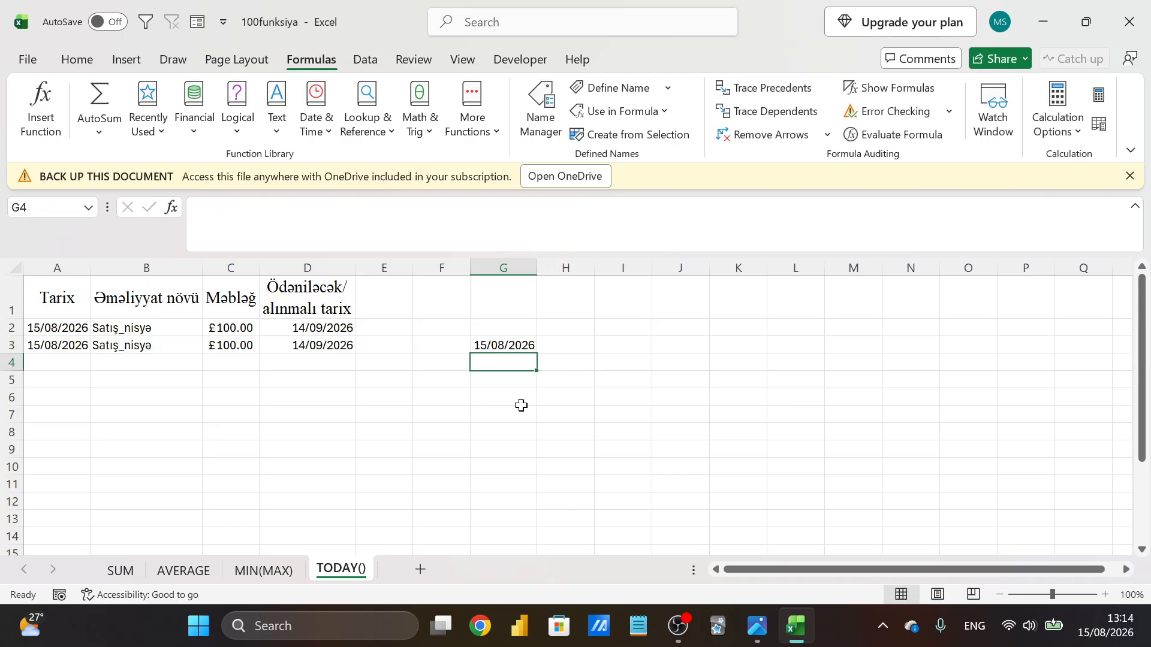
key(Up)
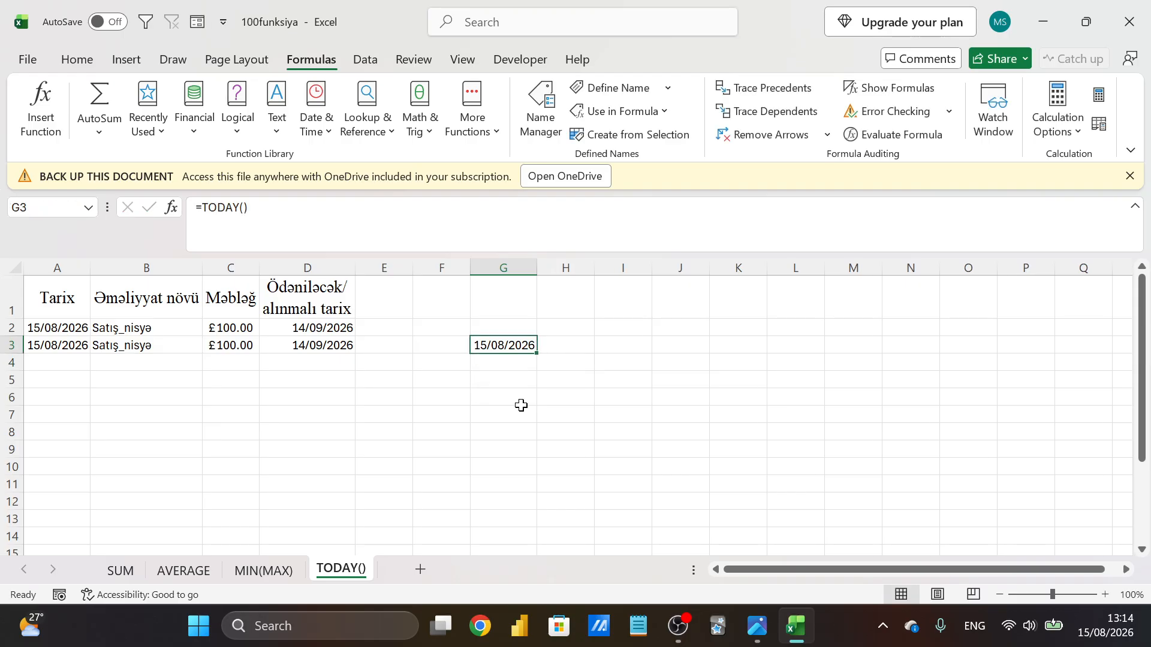
key(F2)
key(Escape)
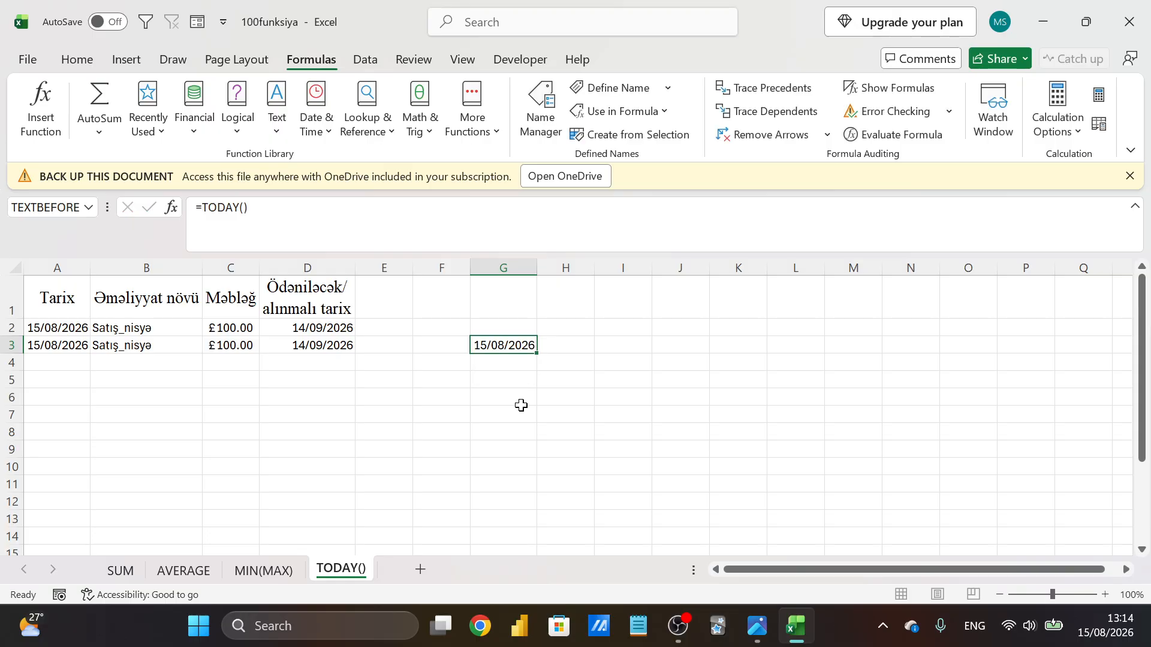
Enter the TODAY function in G3 again, and clear the cell
text(=tod)
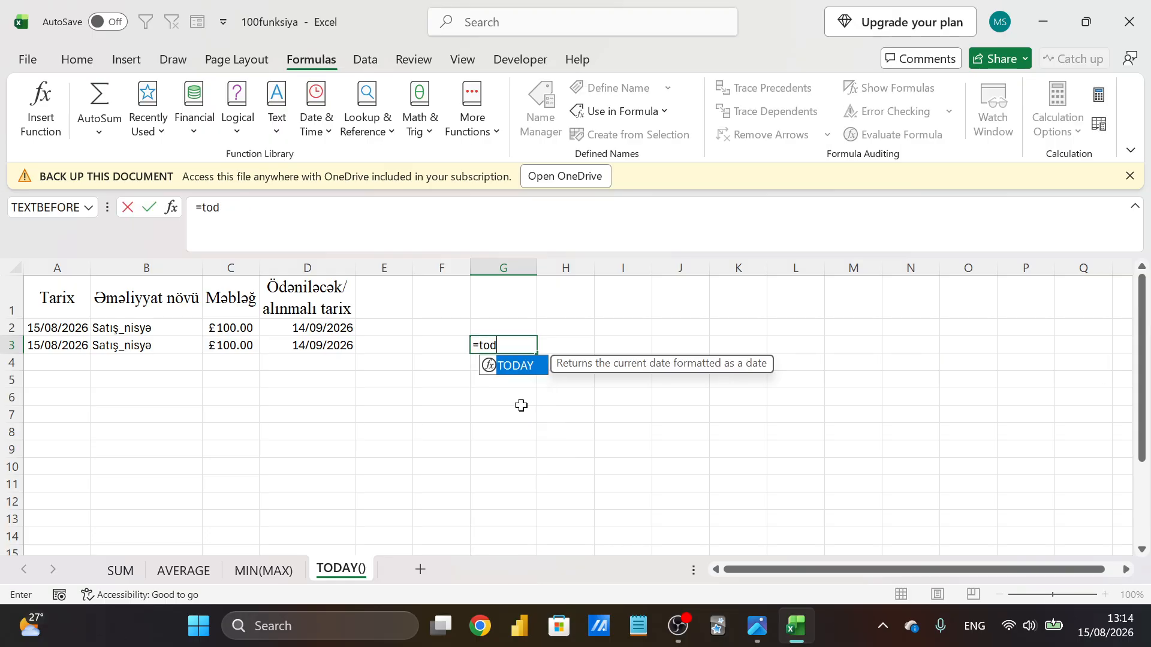
key(Tab)
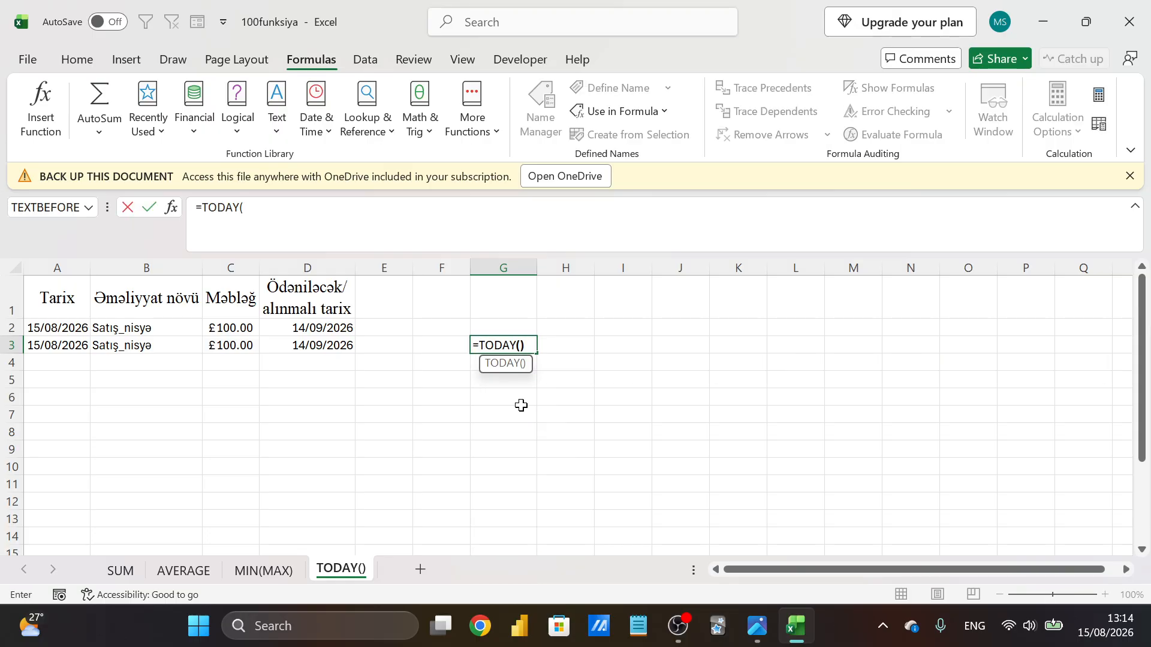
key(Return)
key(Up)
key(Delete)
Enter the number 1 in cell G2
key(Left)
key(Left)
key(Left)
key(Up)
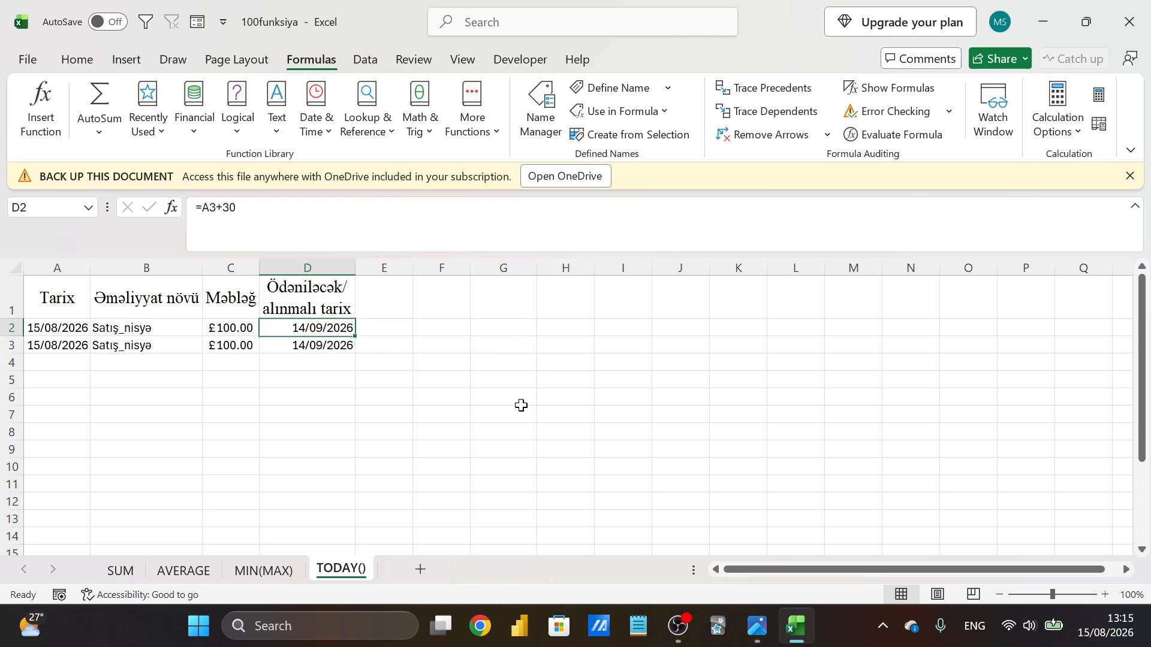
key(Right)
key(Right)
key(Right)
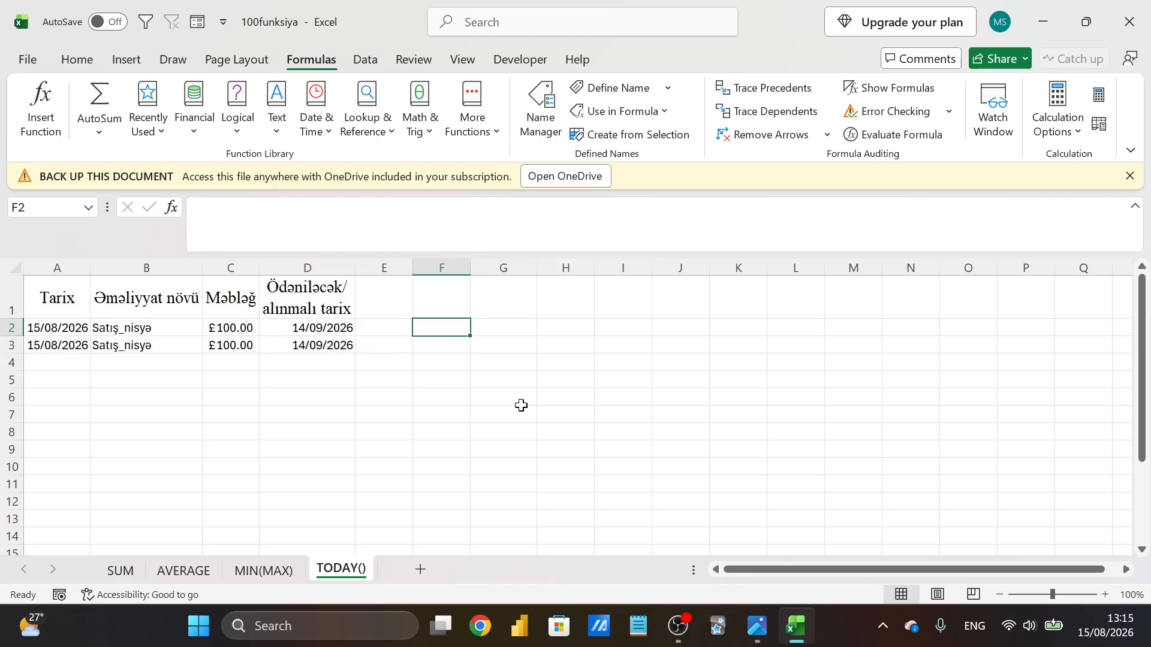
text(1)
key(Return)
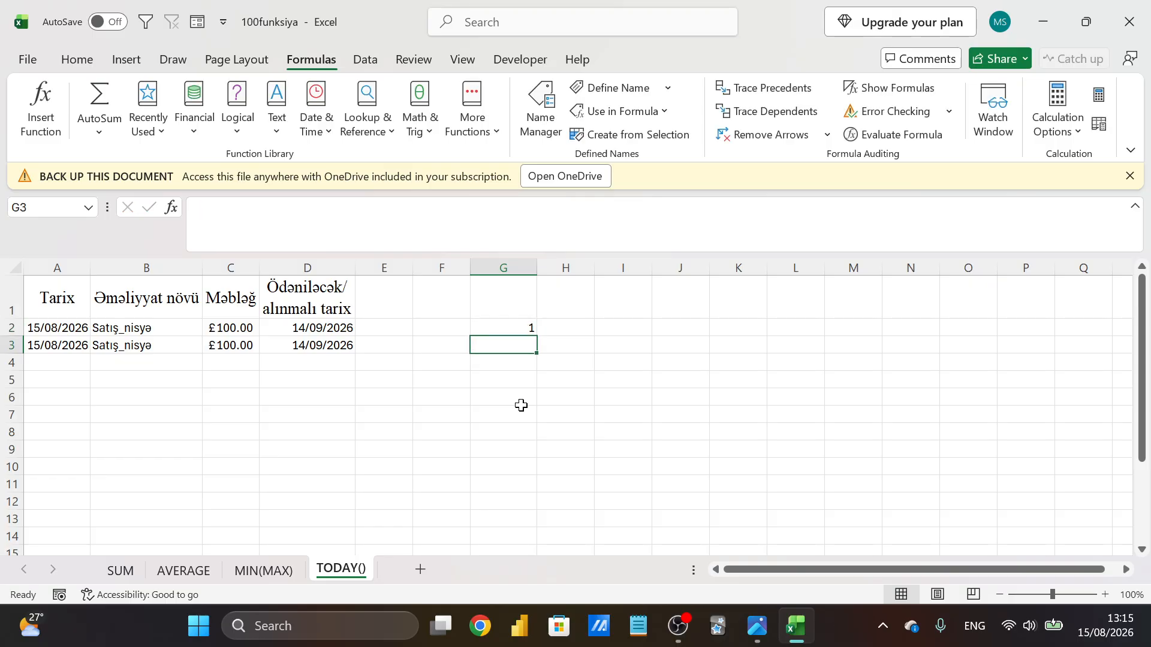
Format the number in G2 as Short Date
key(Up)
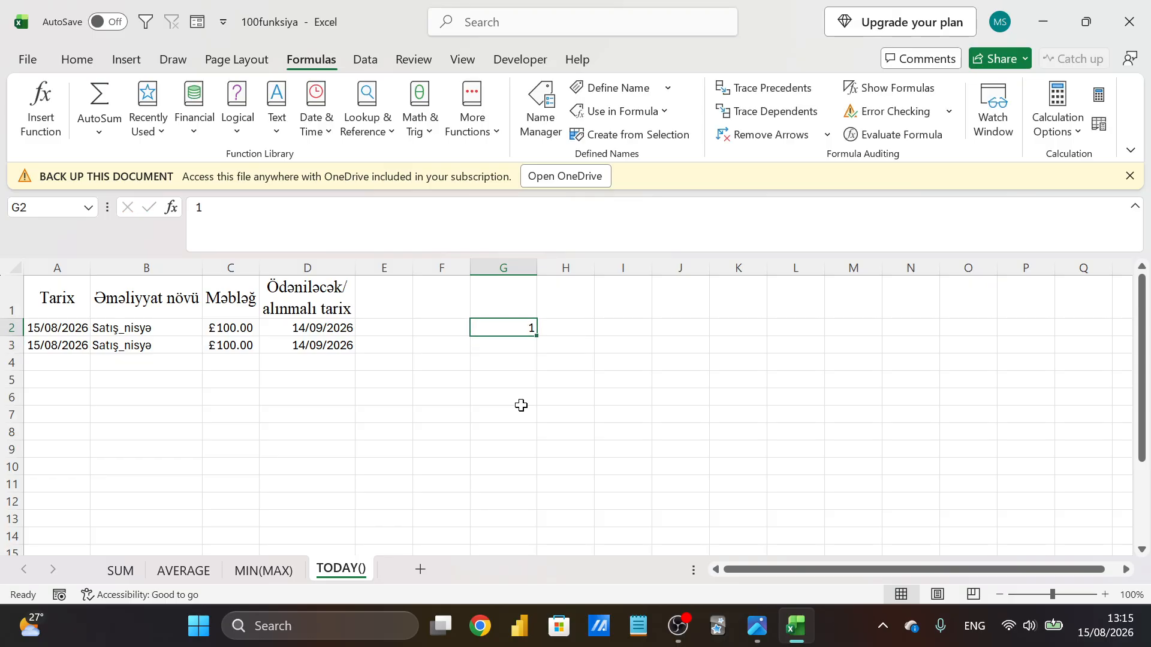
click(79, 60)
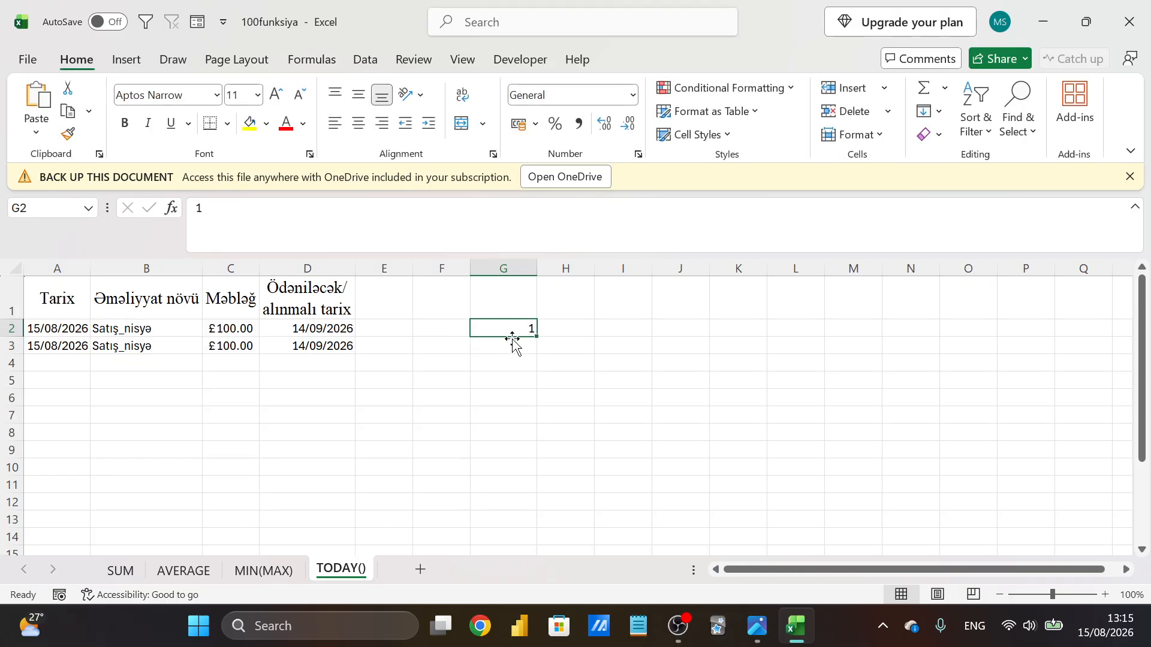
click(633, 95)
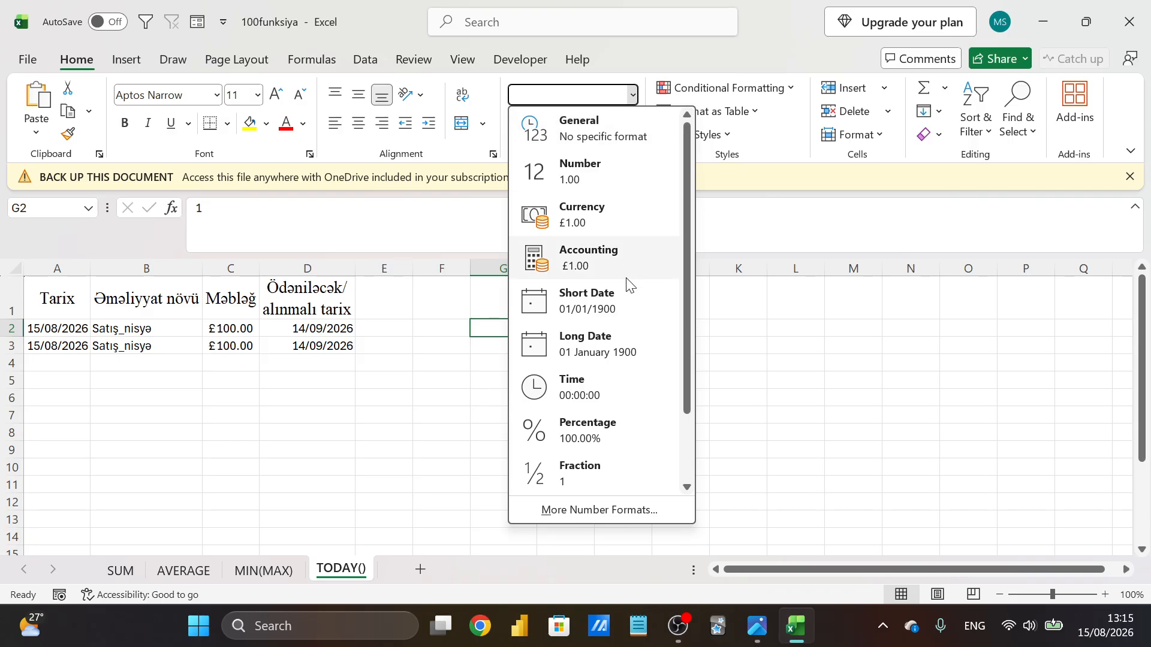
click(617, 302)
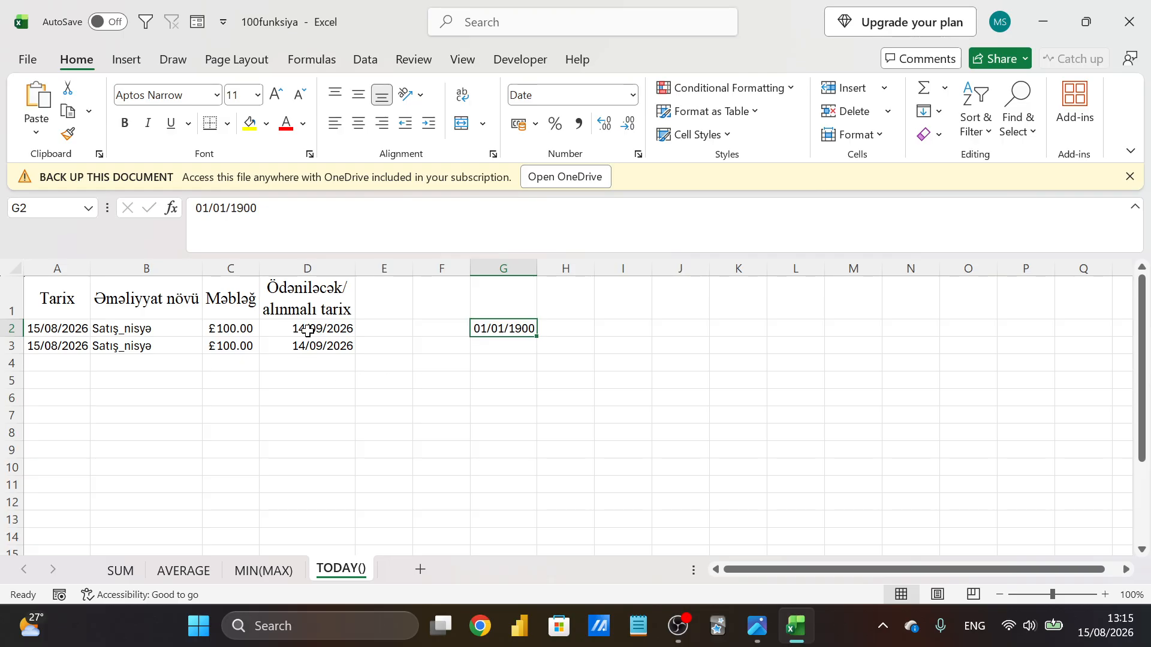
Preview the number format options for the date in A3 without applying any, and check the formula in D2
click(36, 346)
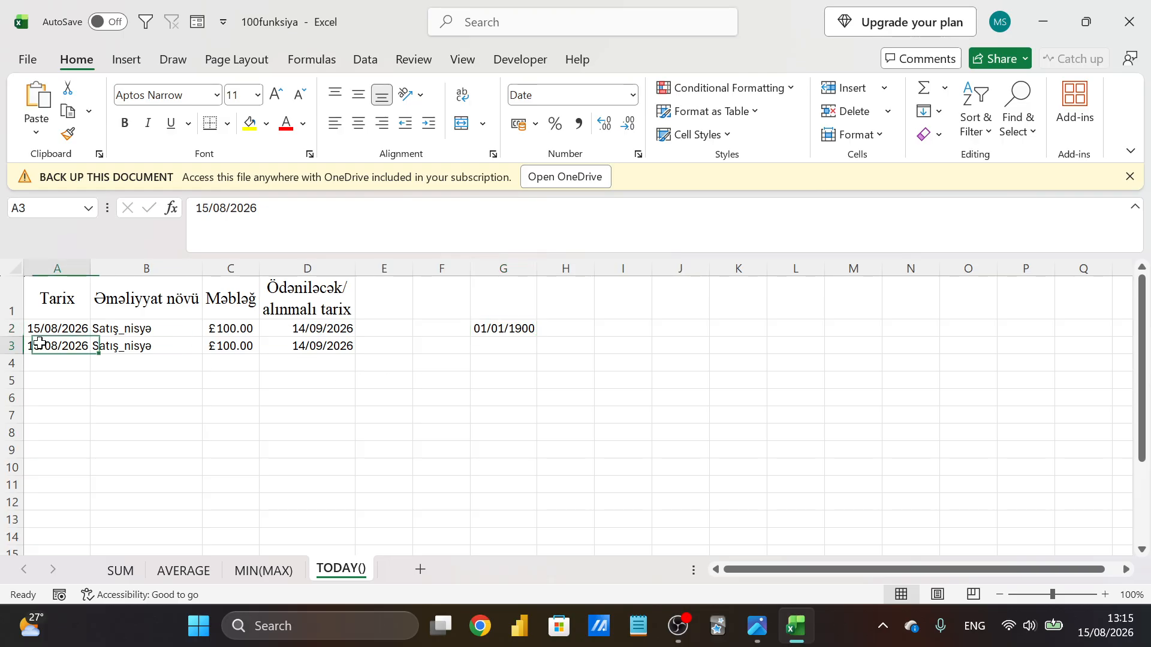
click(633, 94)
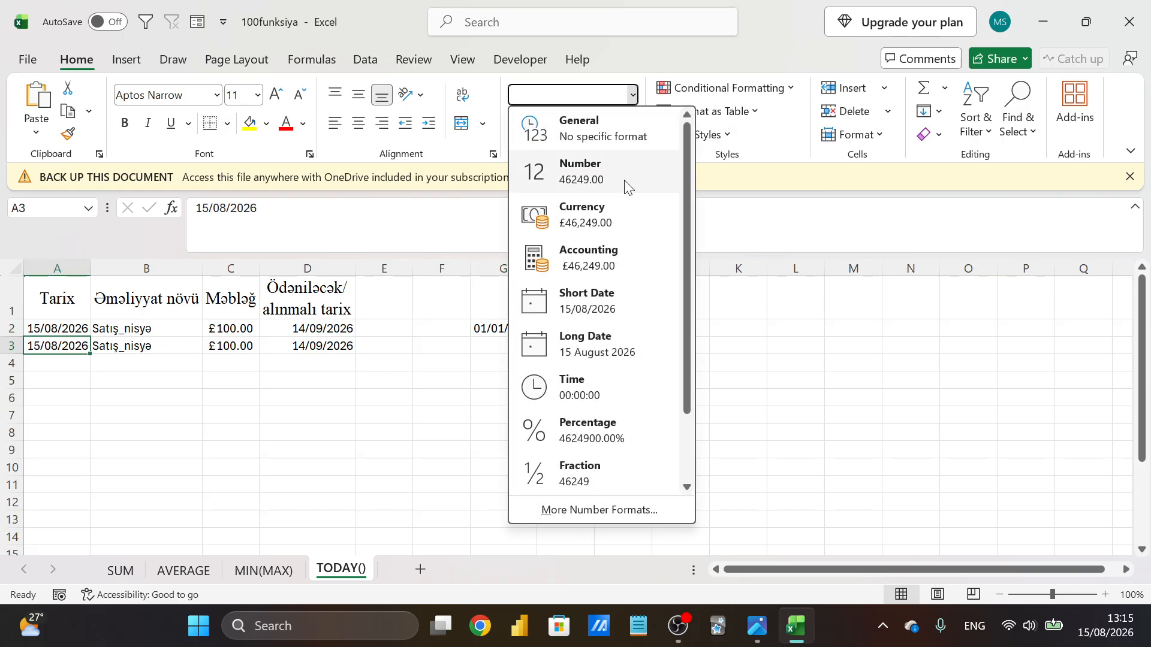
key(Escape)
click(353, 328)
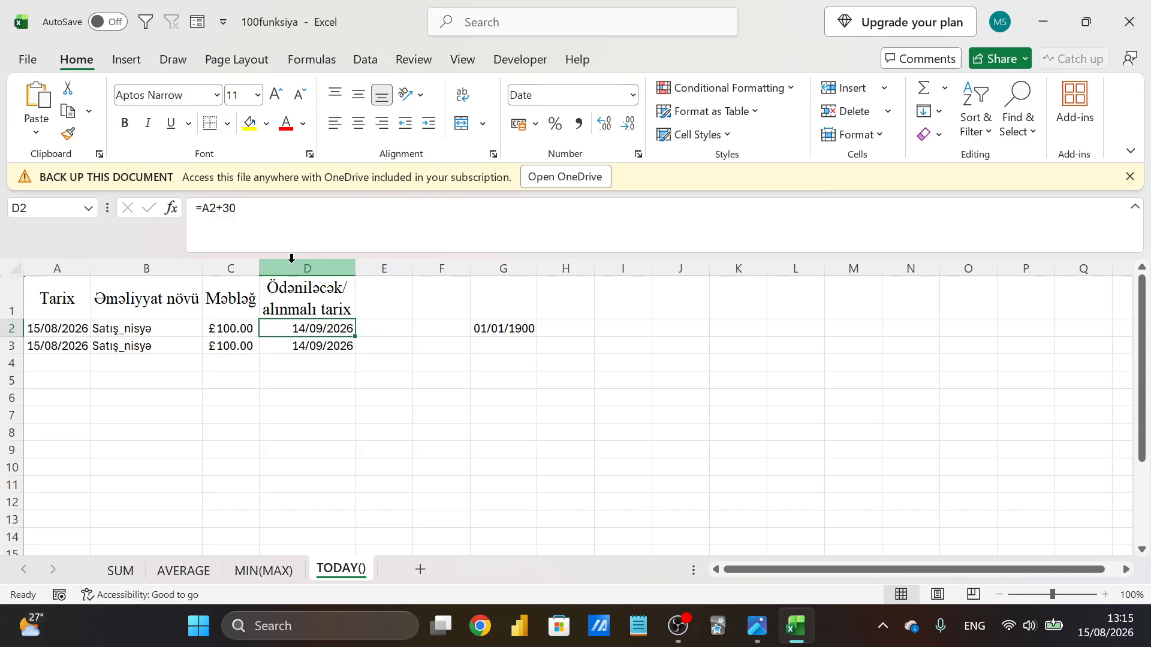